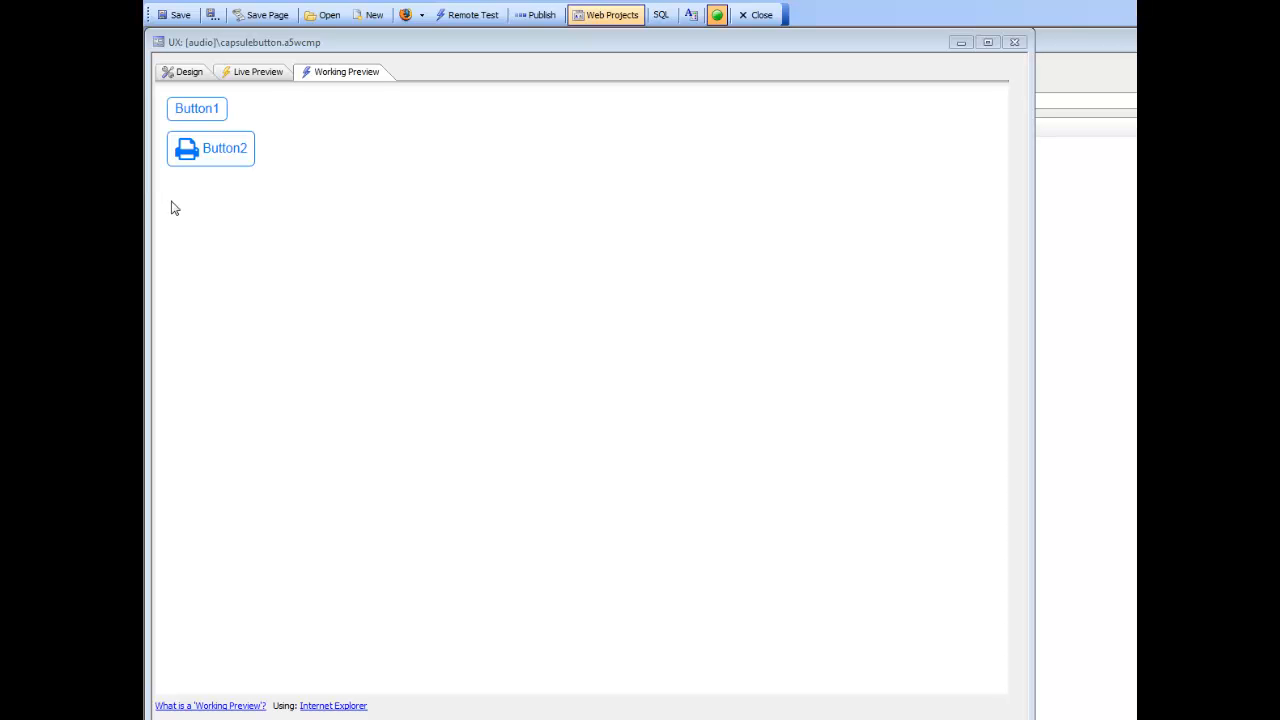
# Step: In the component design, set Button1's sub-theme to capsuleButton
pyautogui.click(185, 73)
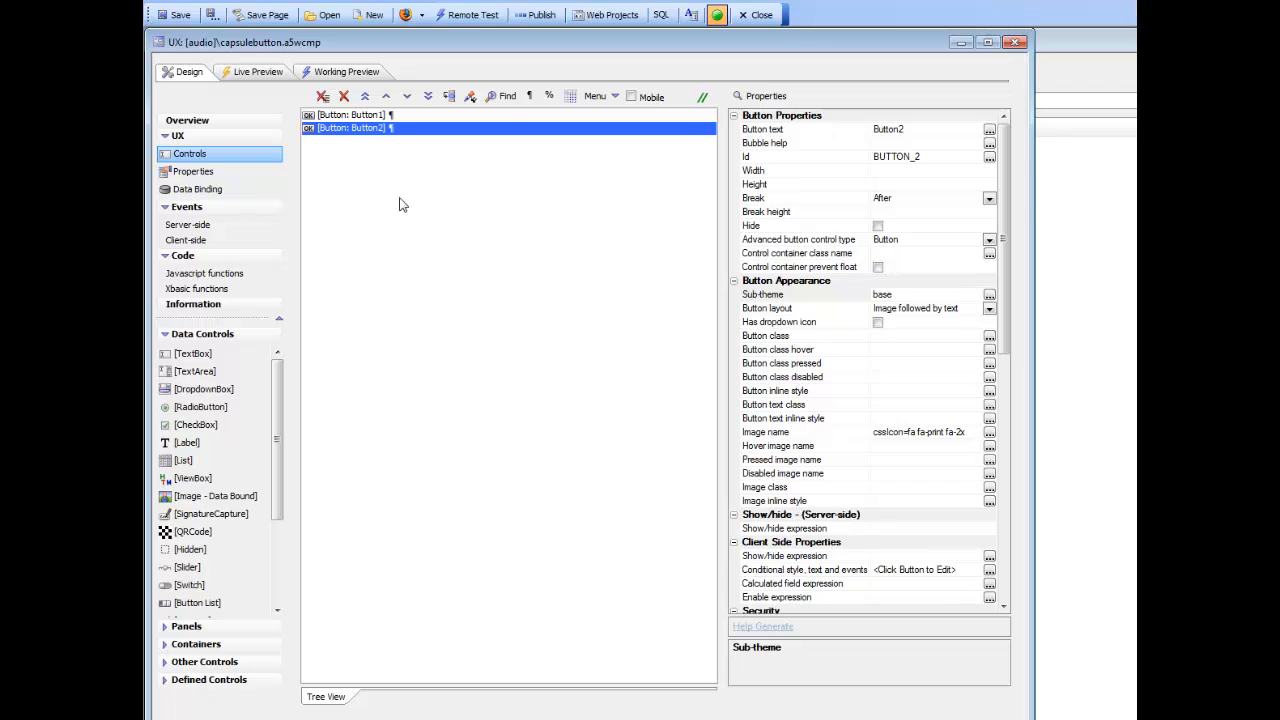
pyautogui.click(350, 115)
pyautogui.click(362, 129)
pyautogui.click(370, 117)
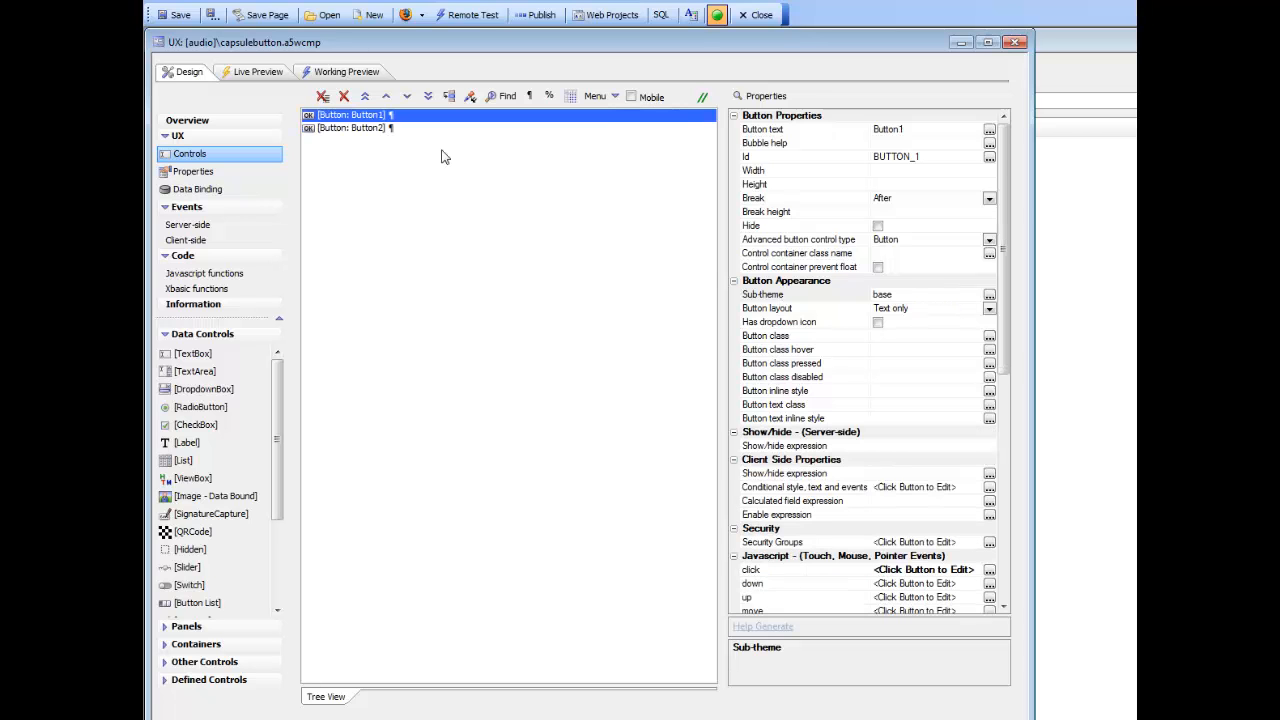
pyautogui.doubleClick(777, 293)
pyautogui.moveTo(736, 160); pyautogui.dragTo(412, 41)
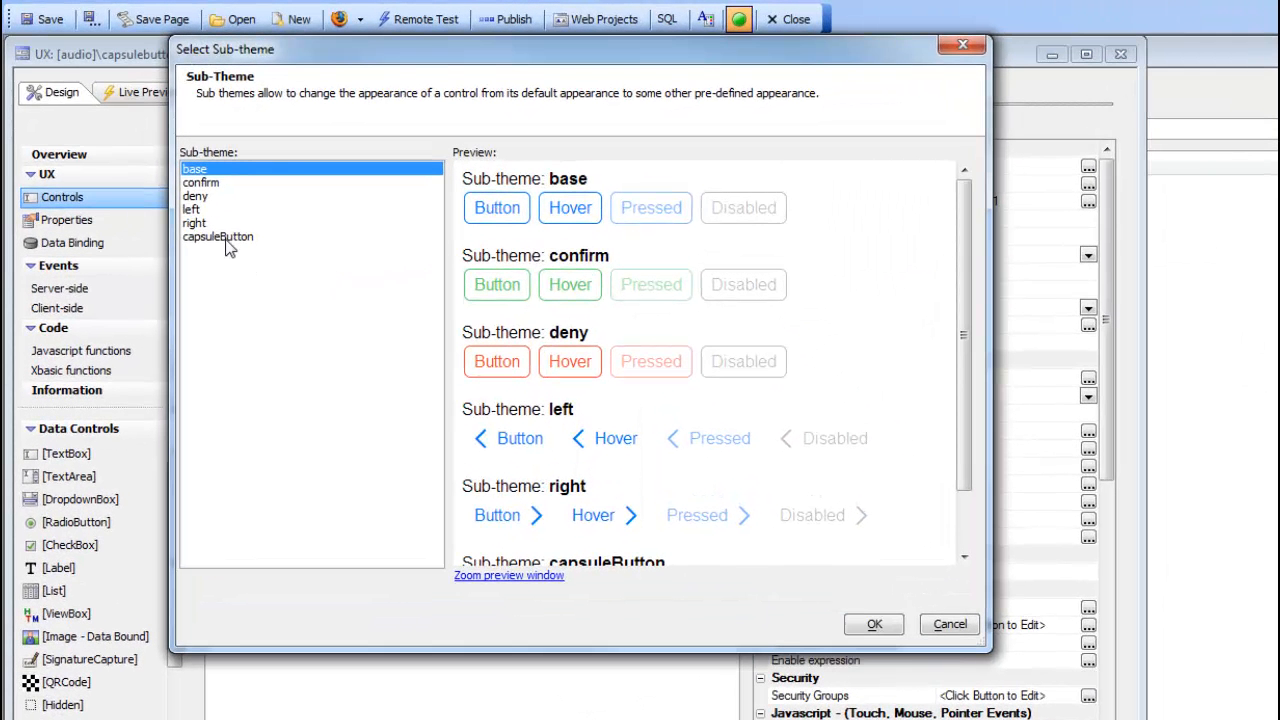
pyautogui.click(230, 237)
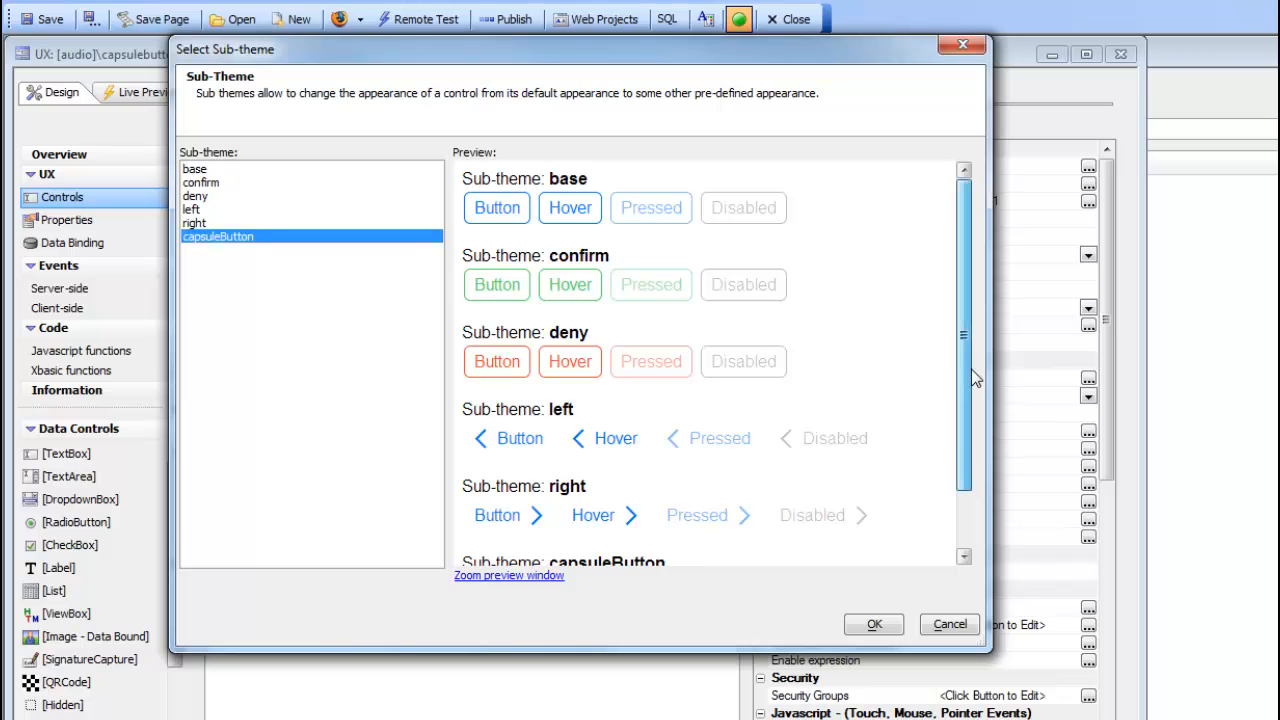
pyautogui.moveTo(960, 377); pyautogui.dragTo(964, 446)
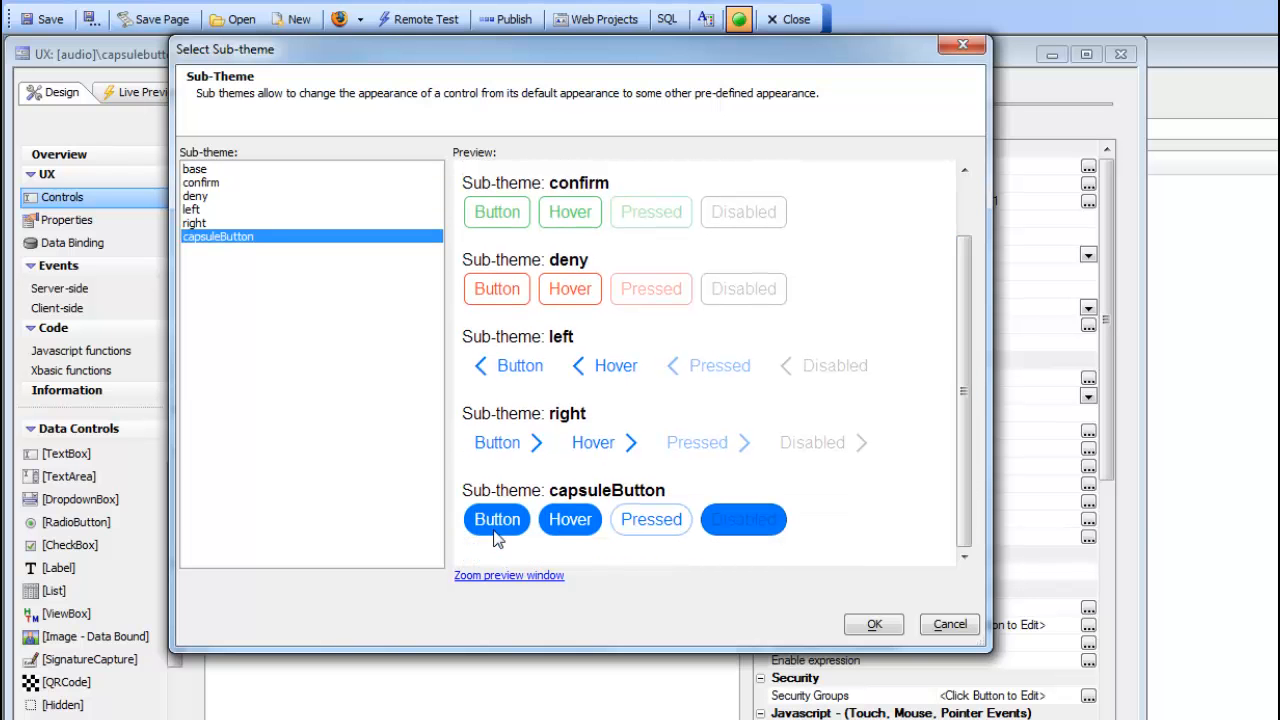
pyautogui.click(876, 625)
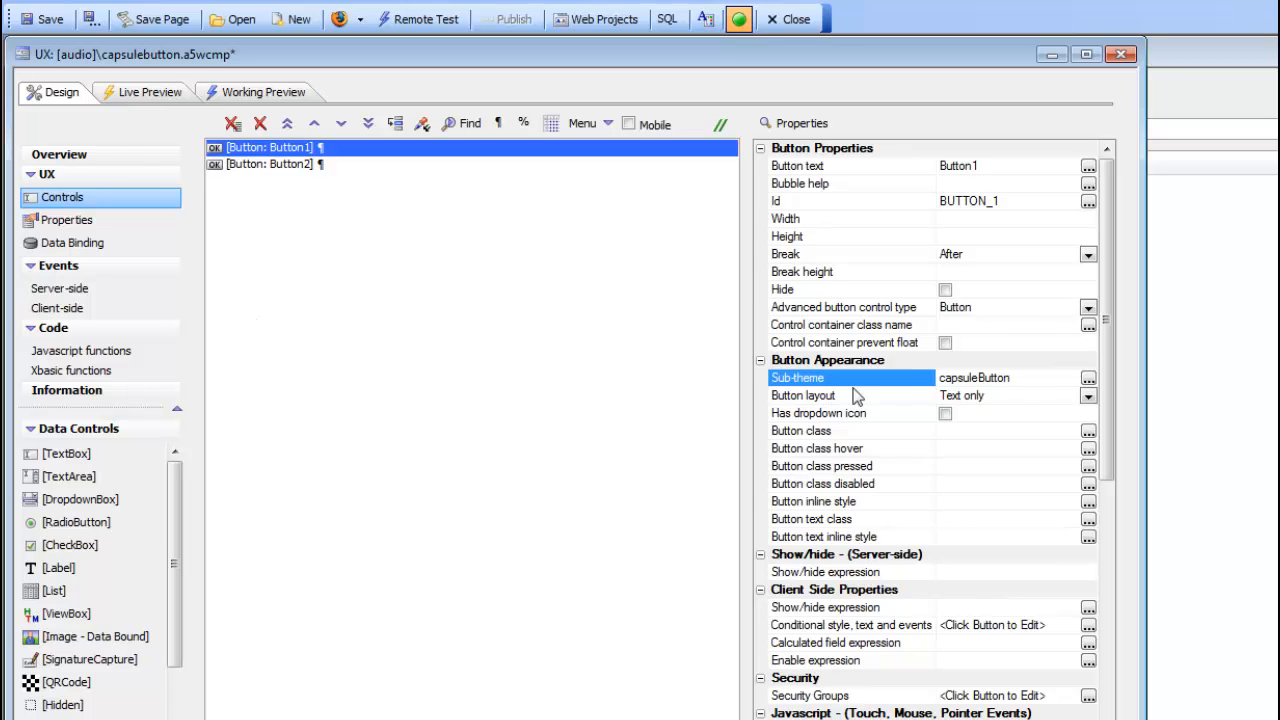
# Step: Set Button2's sub-theme to capsuleButton as well
pyautogui.click(309, 168)
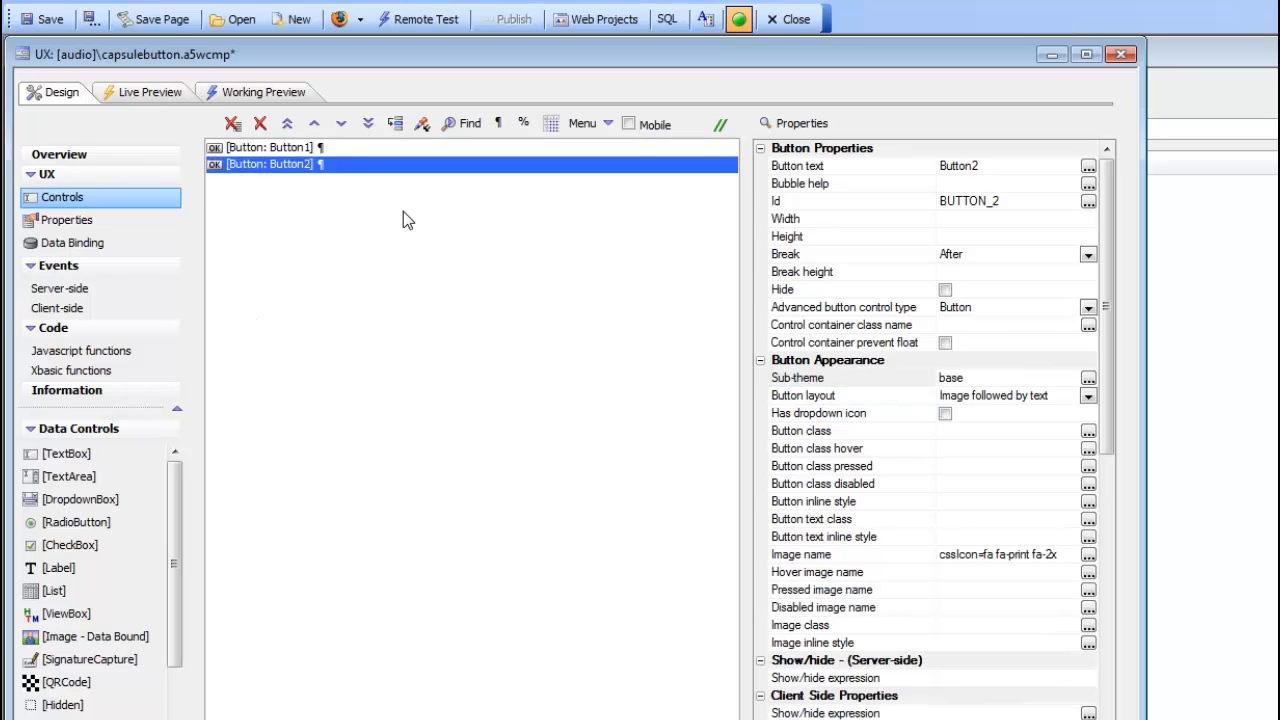
pyautogui.click(857, 381)
pyautogui.click(857, 381)
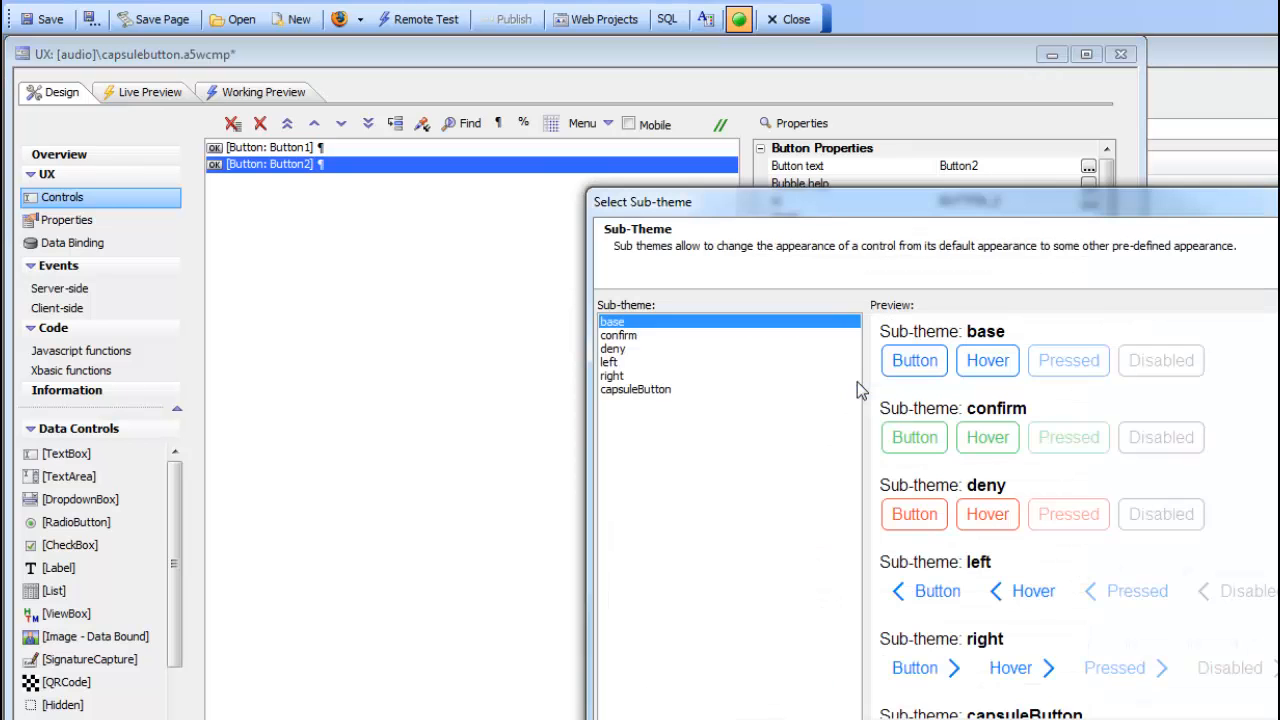
pyautogui.click(648, 388)
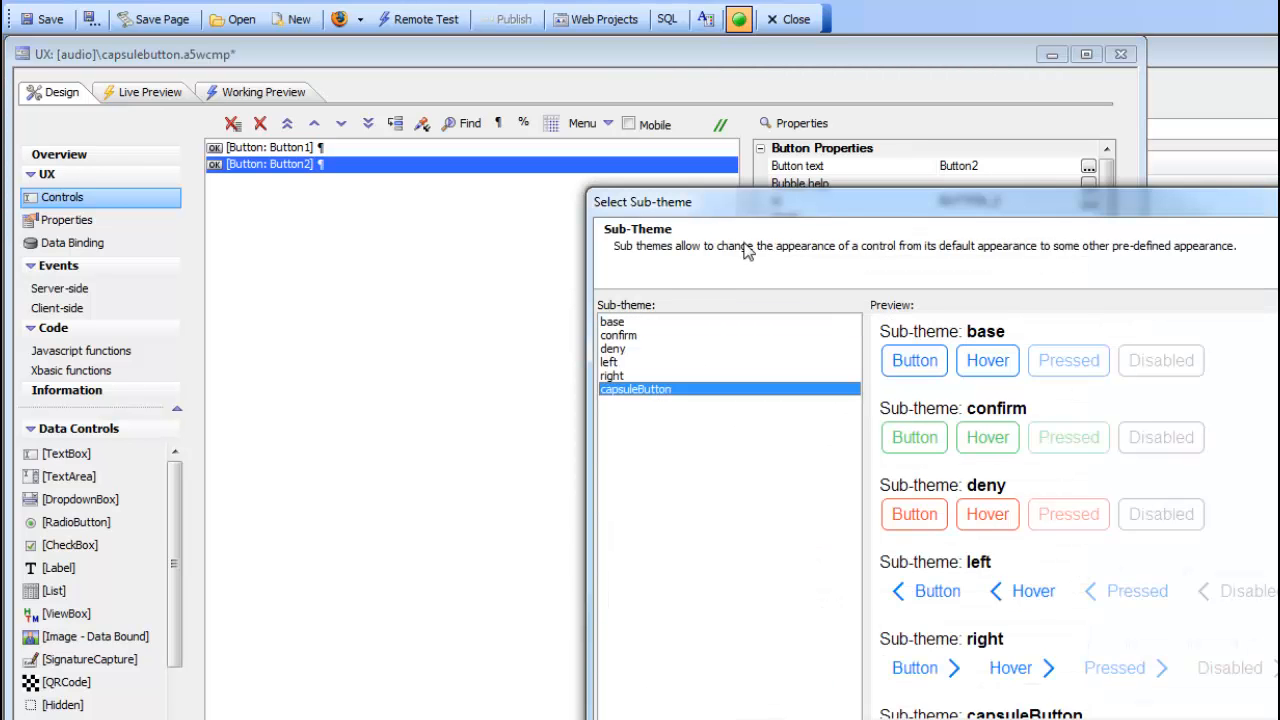
pyautogui.moveTo(798, 222); pyautogui.dragTo(443, 147)
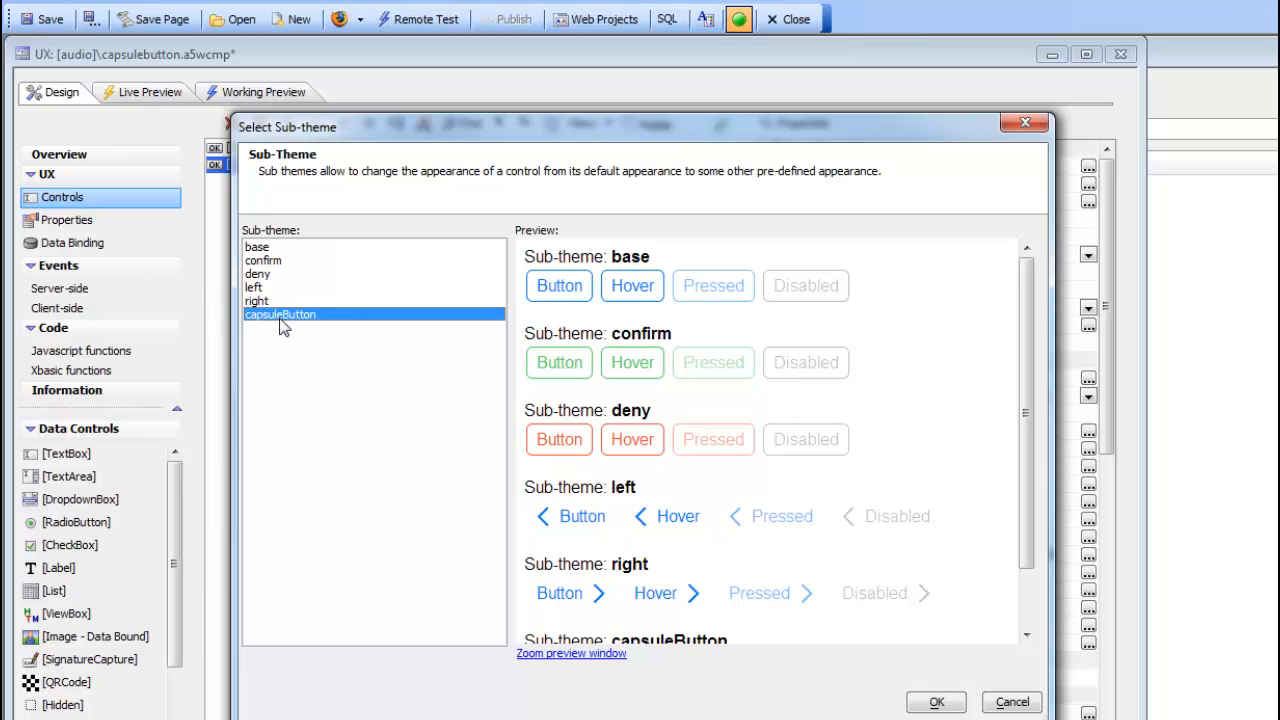
pyautogui.click(925, 705)
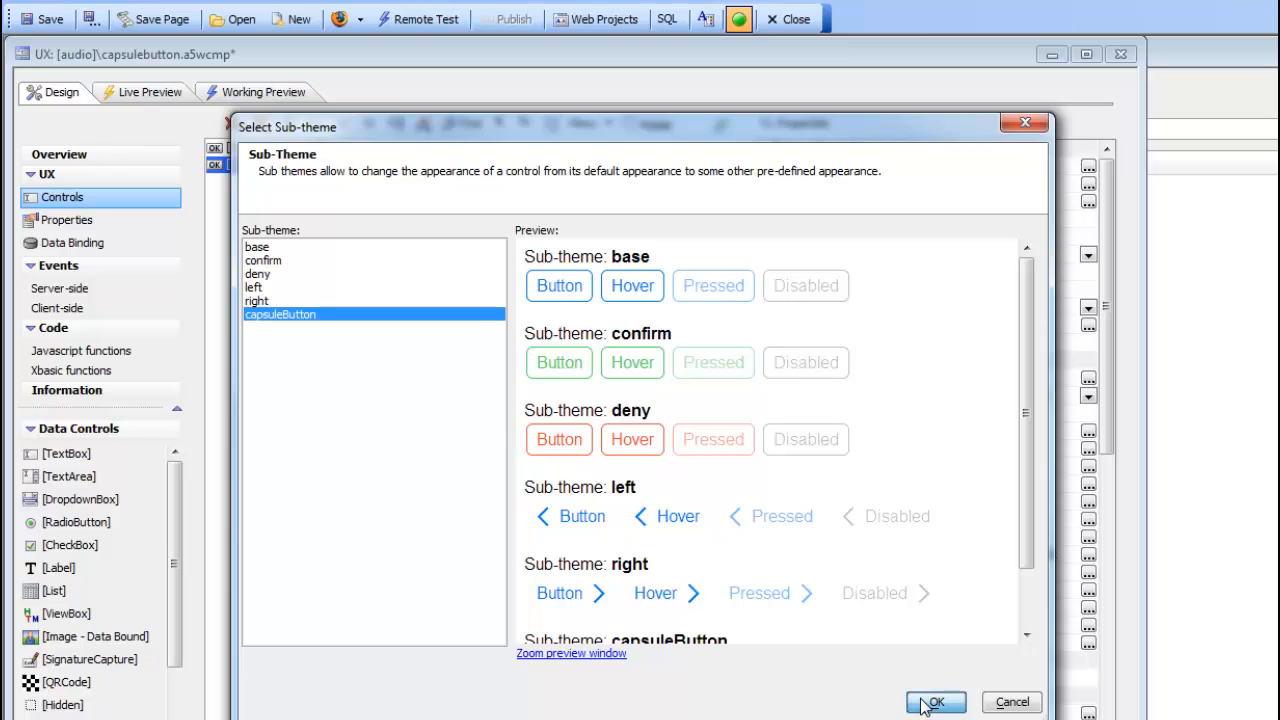
# Step: Test Button1 and Button2 in the working preview and return to the component design
pyautogui.click(266, 92)
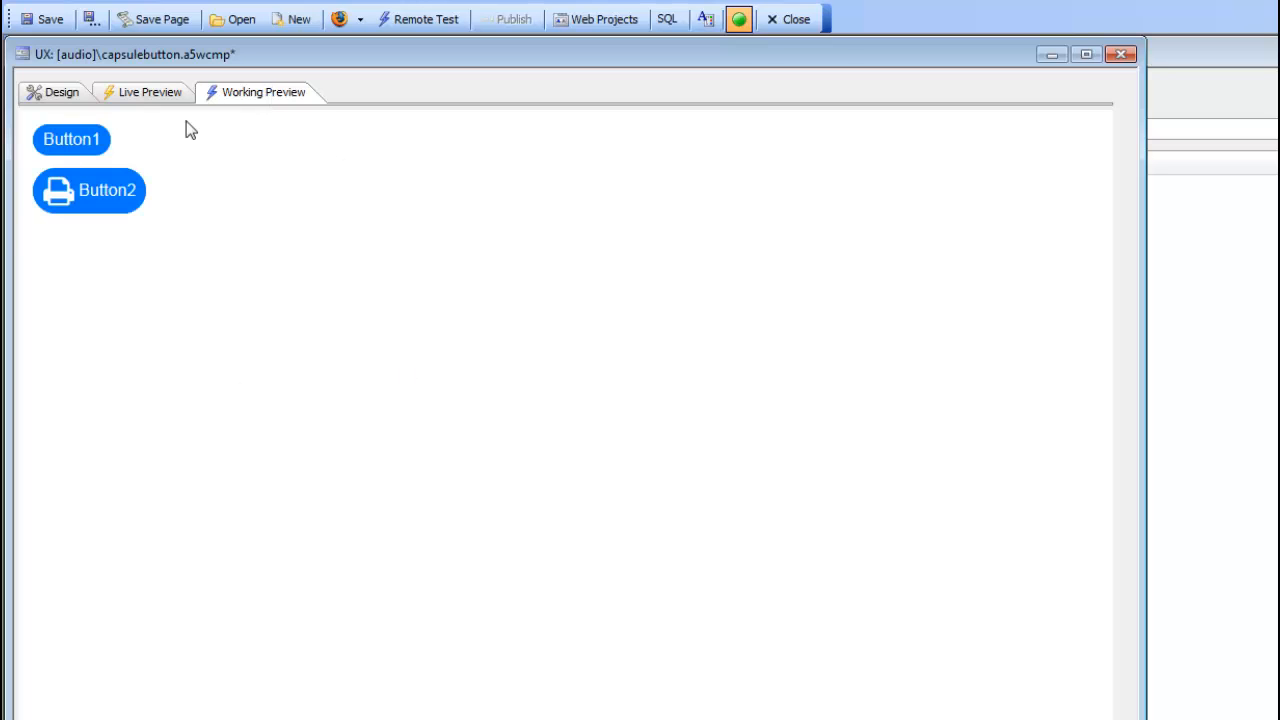
pyautogui.click(56, 139)
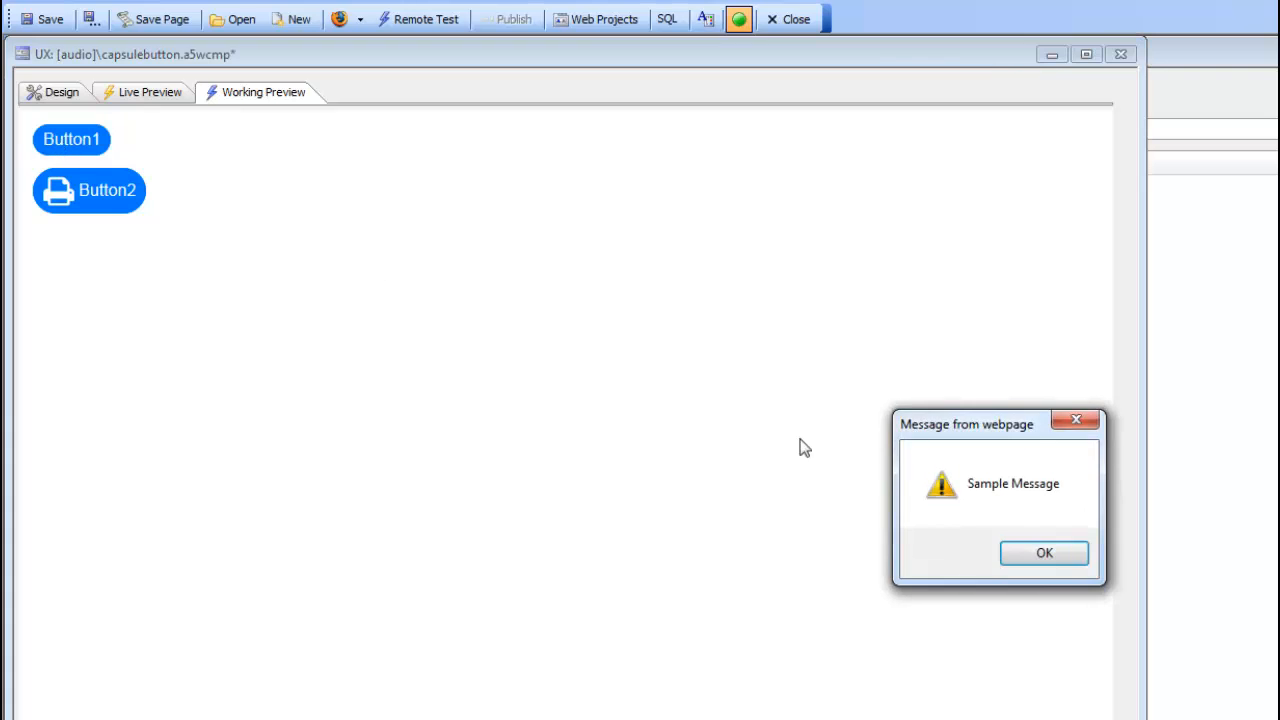
pyautogui.click(1043, 553)
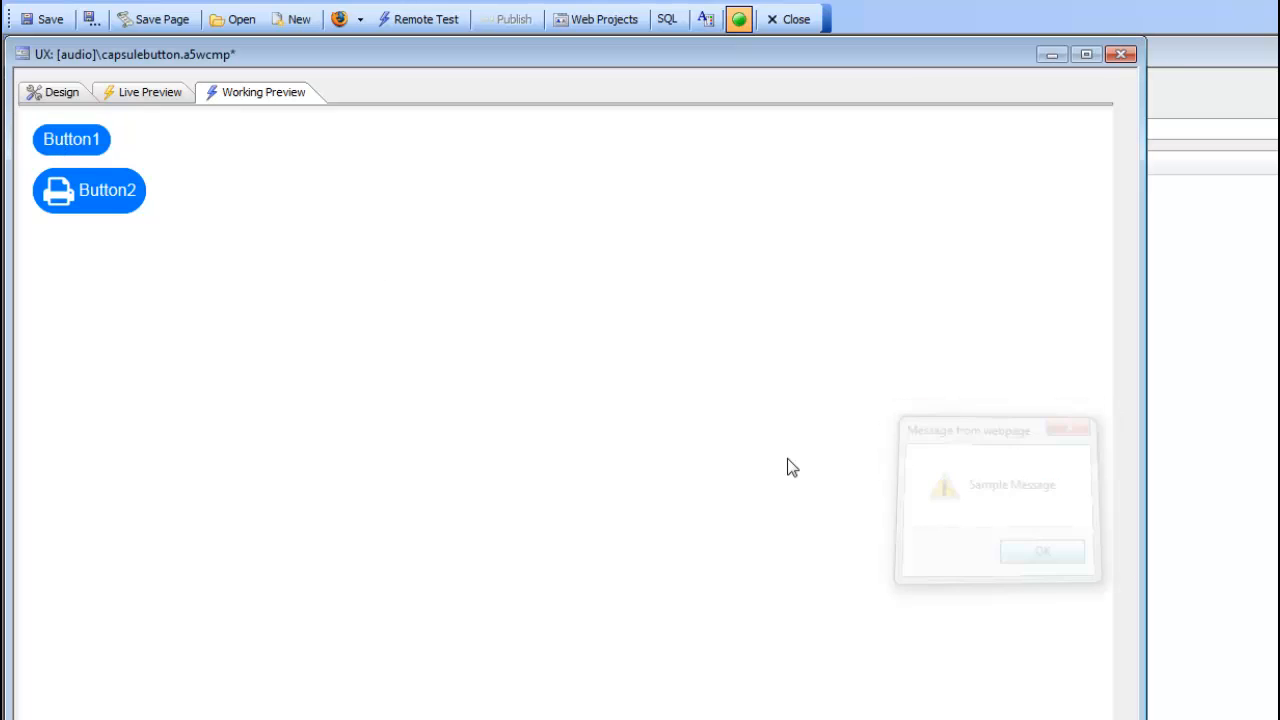
pyautogui.click(109, 209)
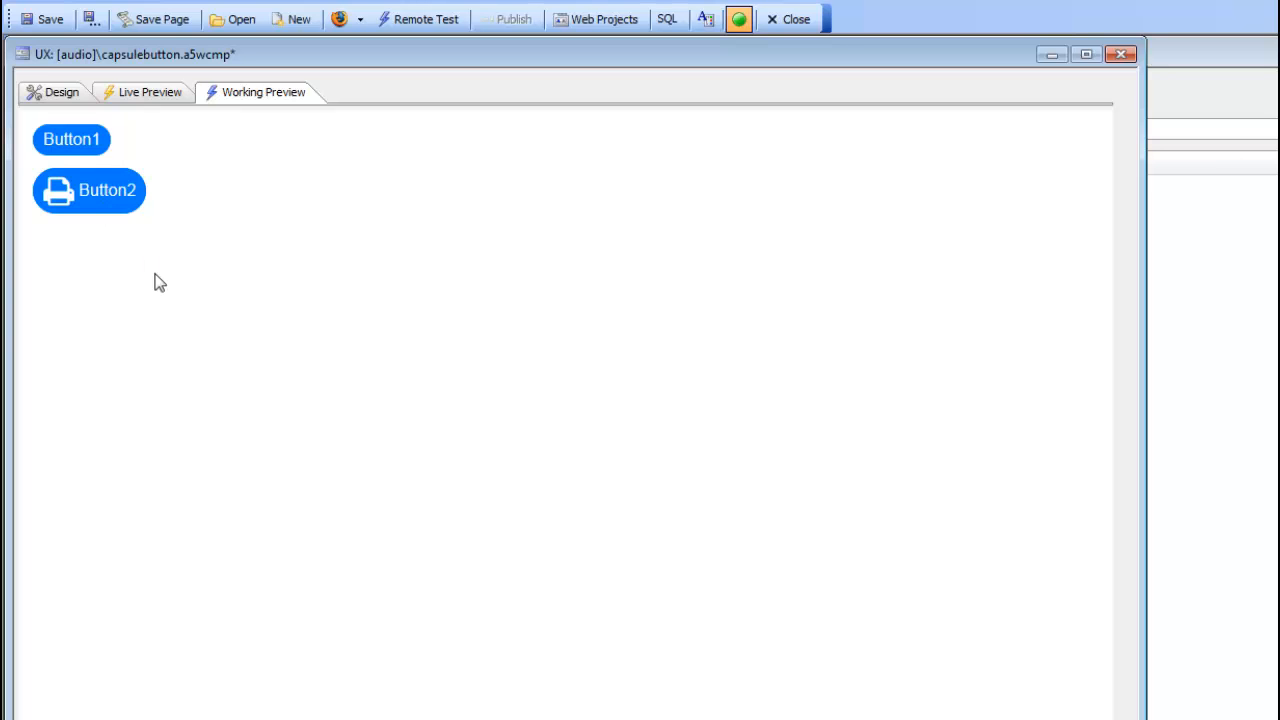
pyautogui.click(54, 98)
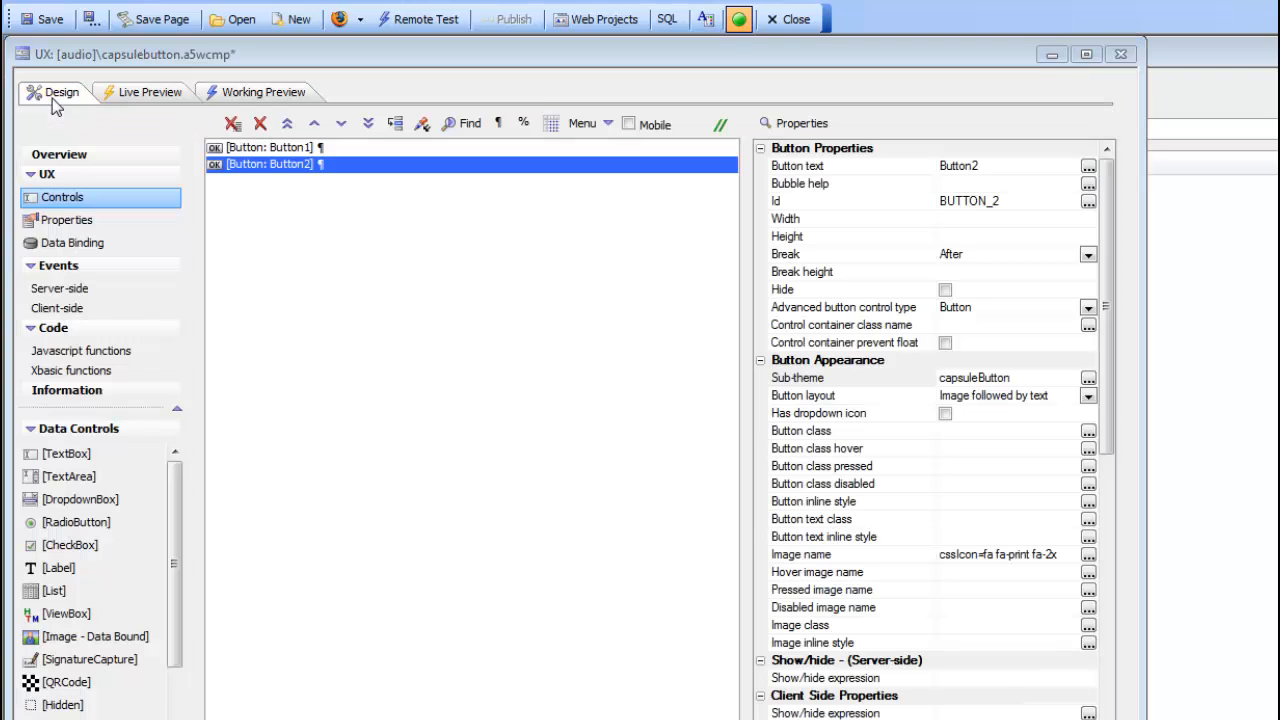
# Step: Review the sub-themes available for Button1 and keep the base sub-theme selected
pyautogui.click(60, 219)
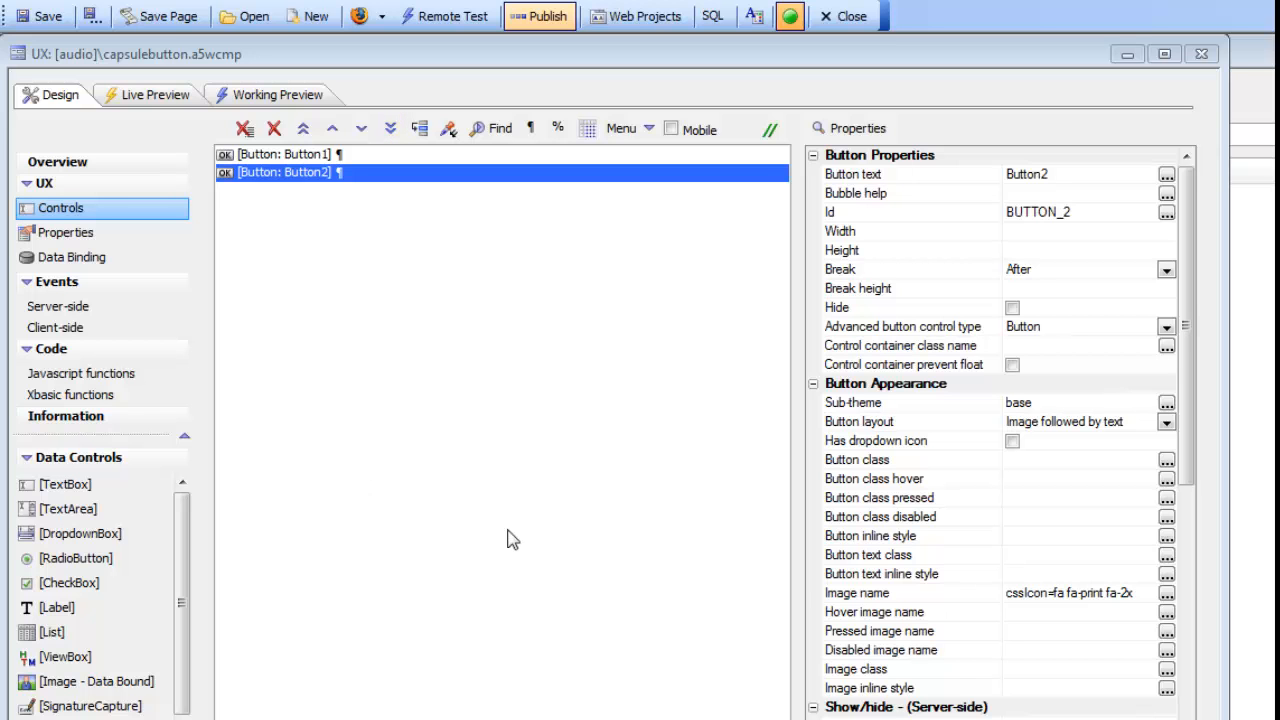
pyautogui.click(307, 158)
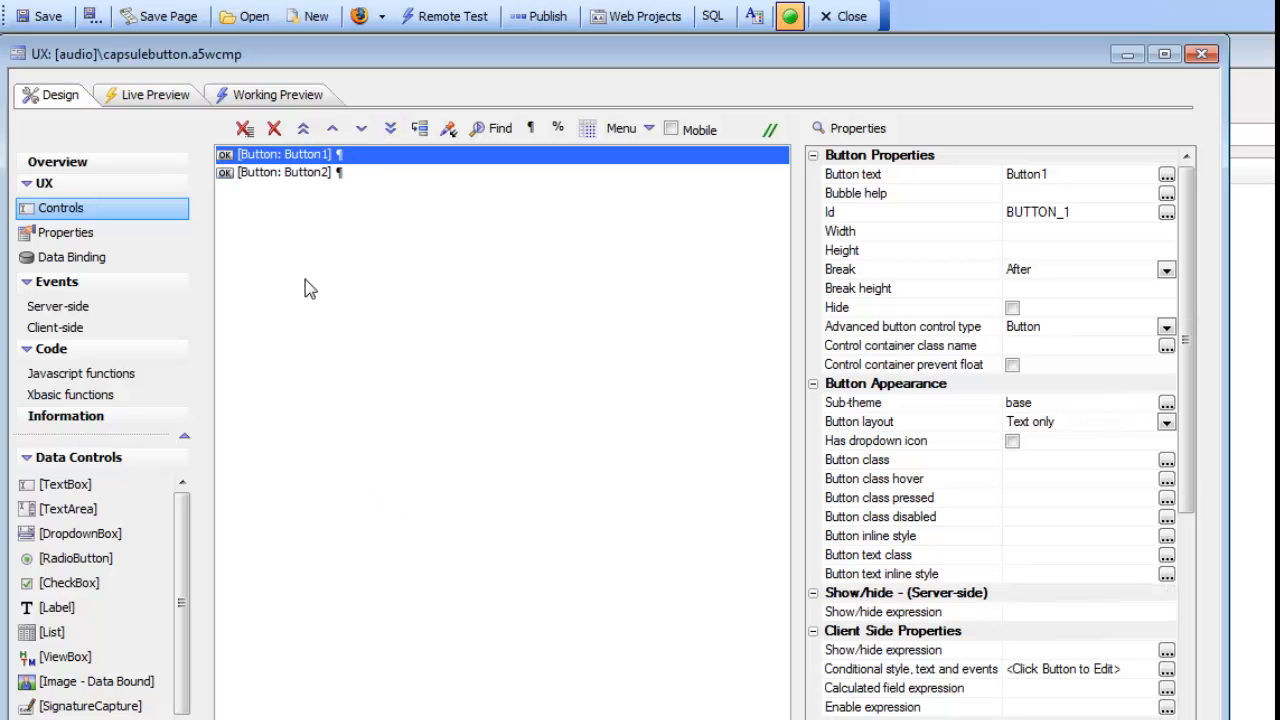
pyautogui.doubleClick(896, 407)
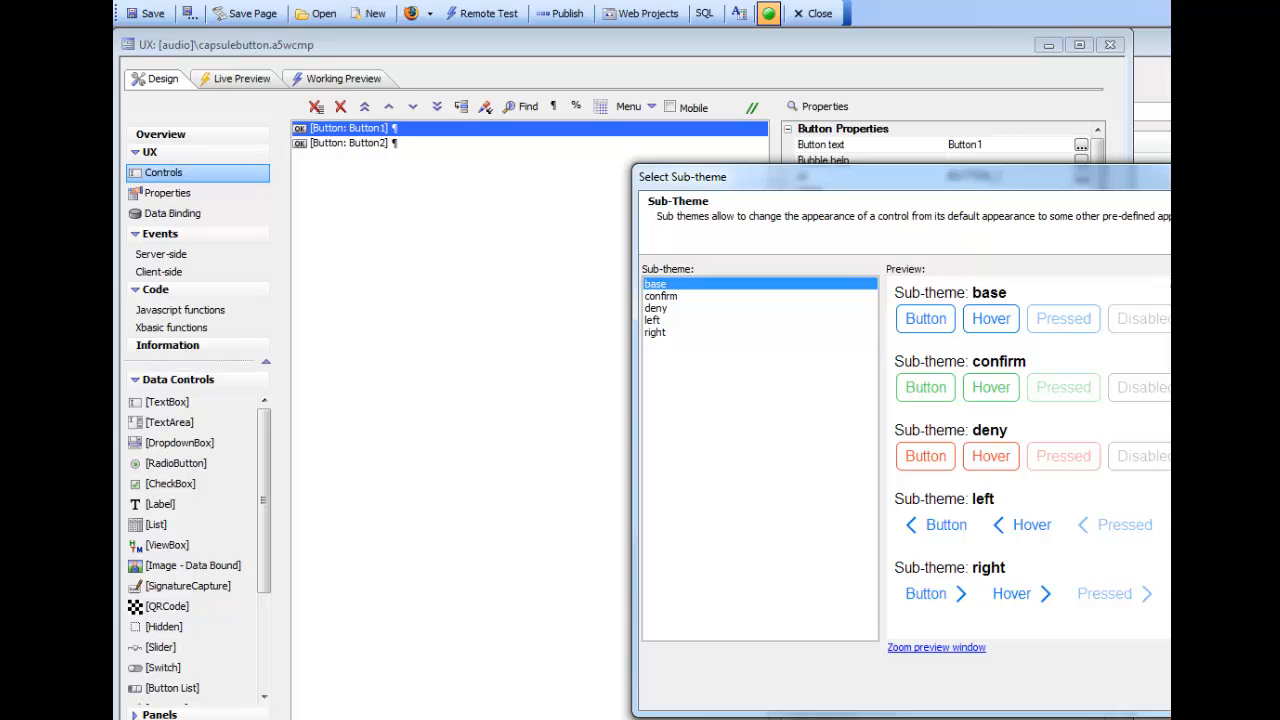
pyautogui.press('Return')
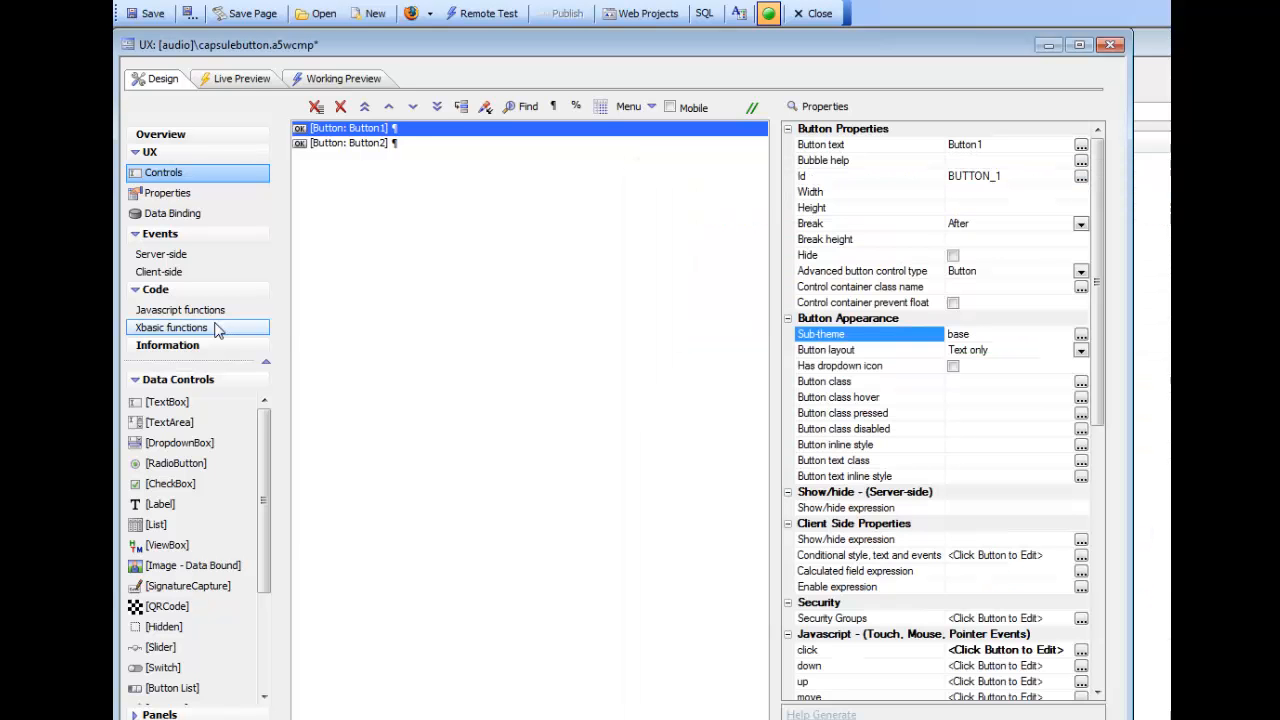
# Step: Edit the component's iOS7 style in the Style Builder, creating a local copy of the system style named iOS7
pyautogui.click(163, 195)
pyautogui.click(426, 209)
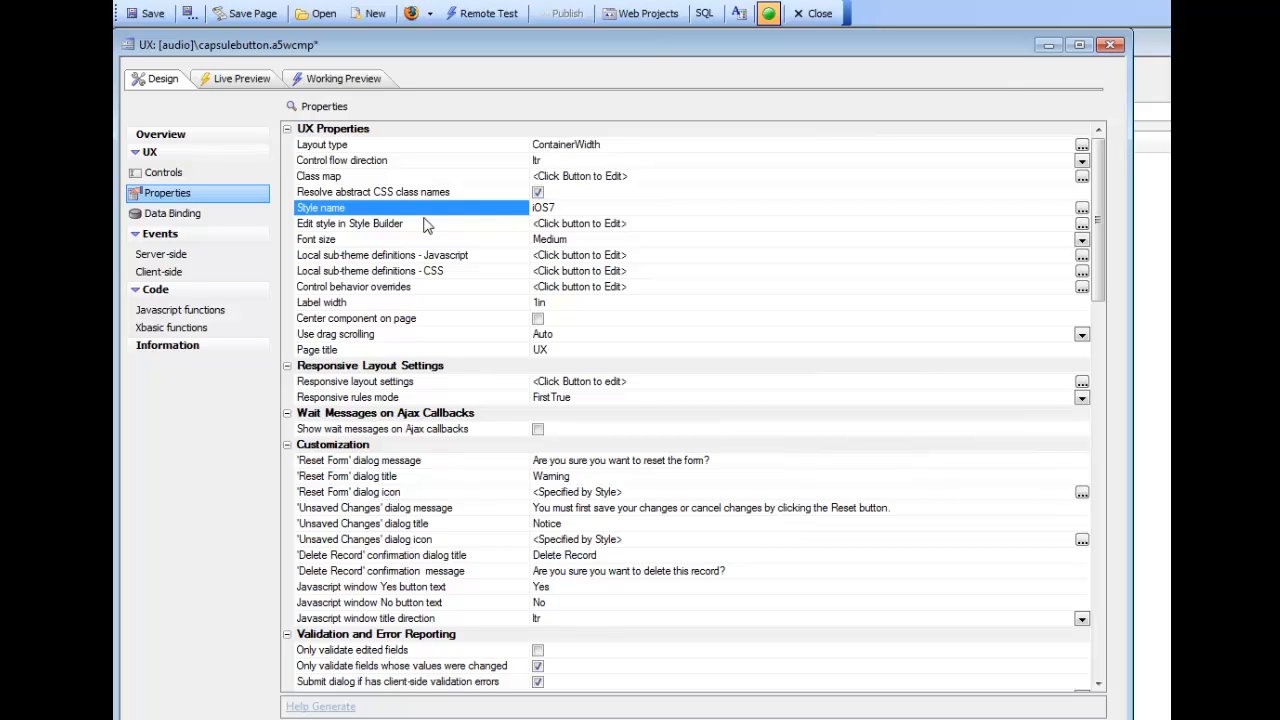
pyautogui.doubleClick(400, 229)
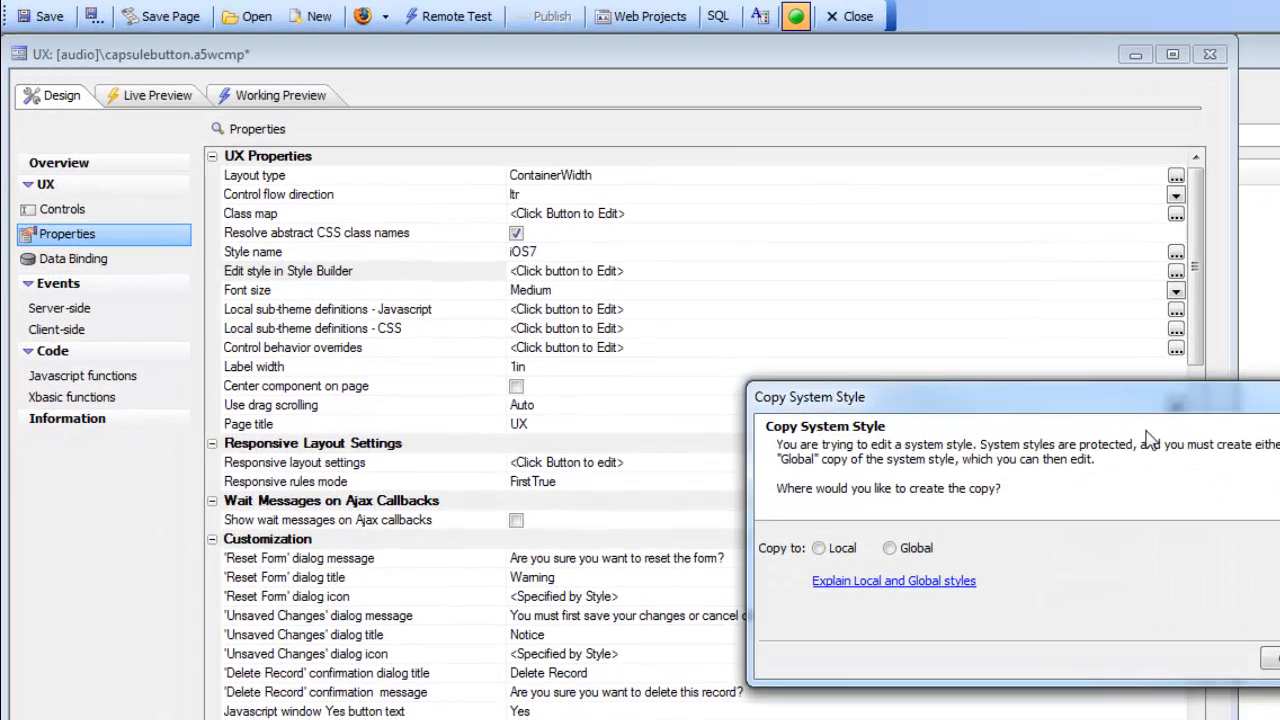
pyautogui.moveTo(1115, 414); pyautogui.dragTo(490, 330)
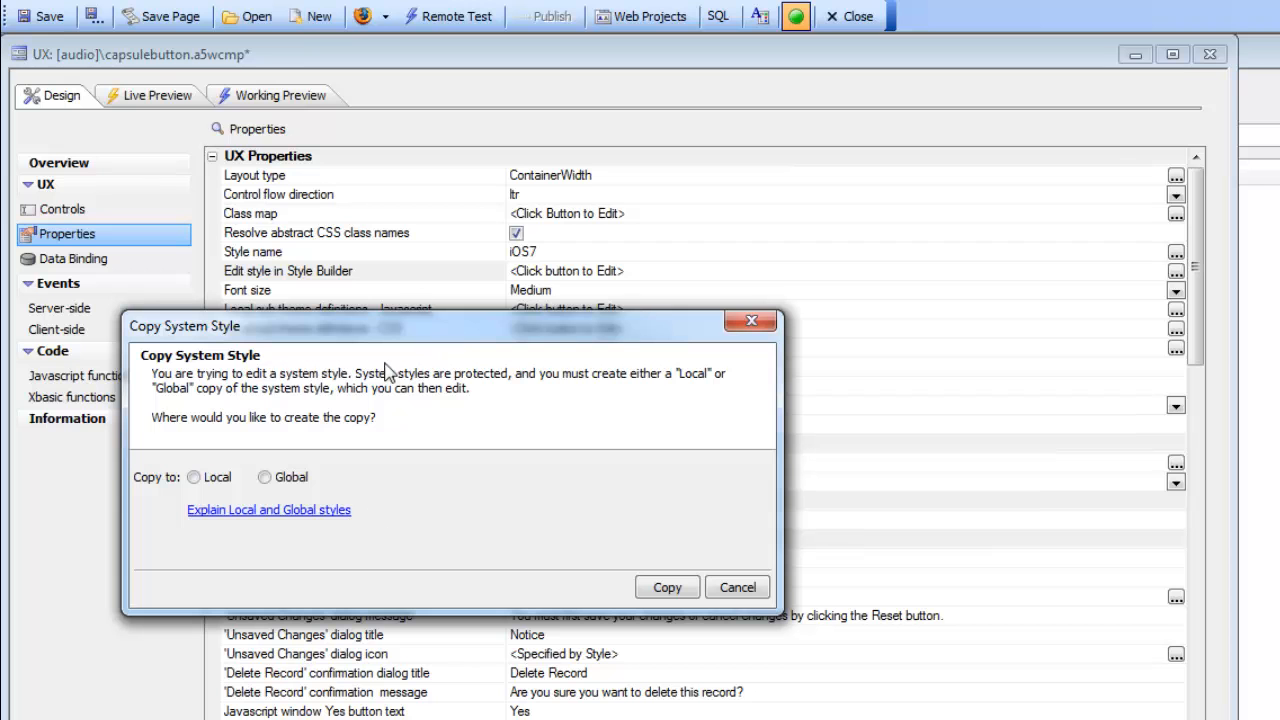
pyautogui.click(195, 478)
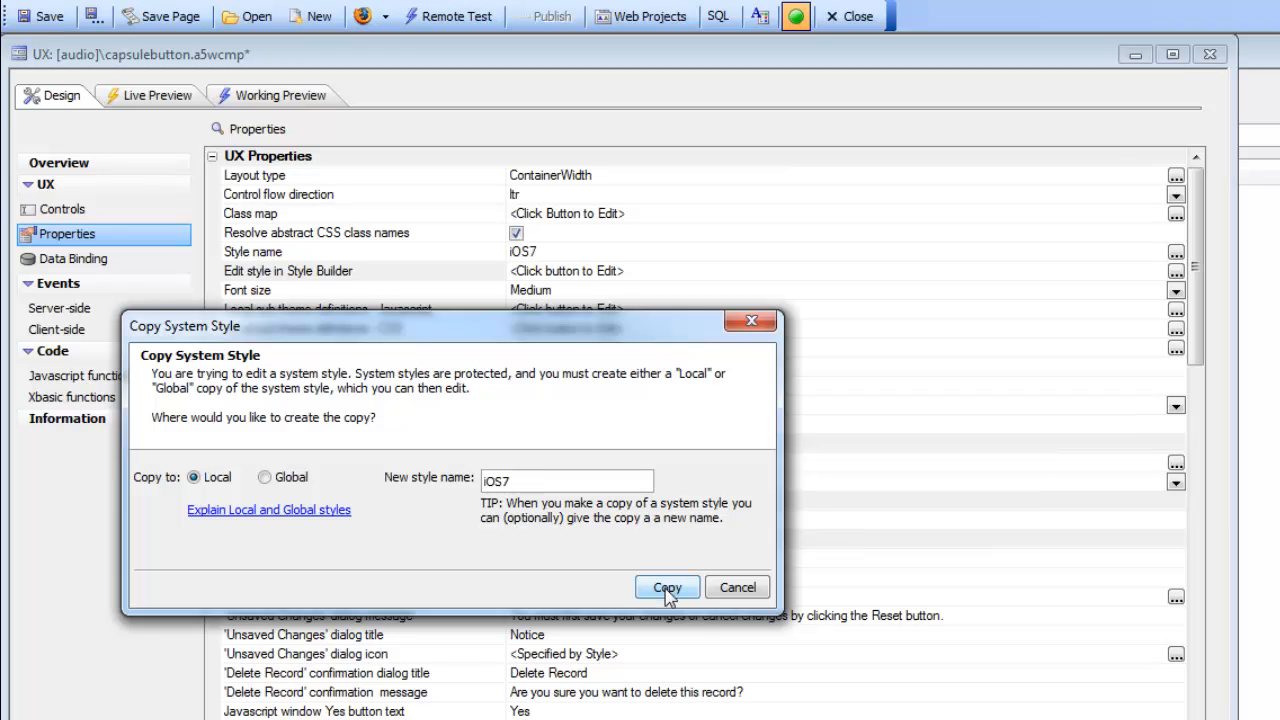
pyautogui.click(667, 588)
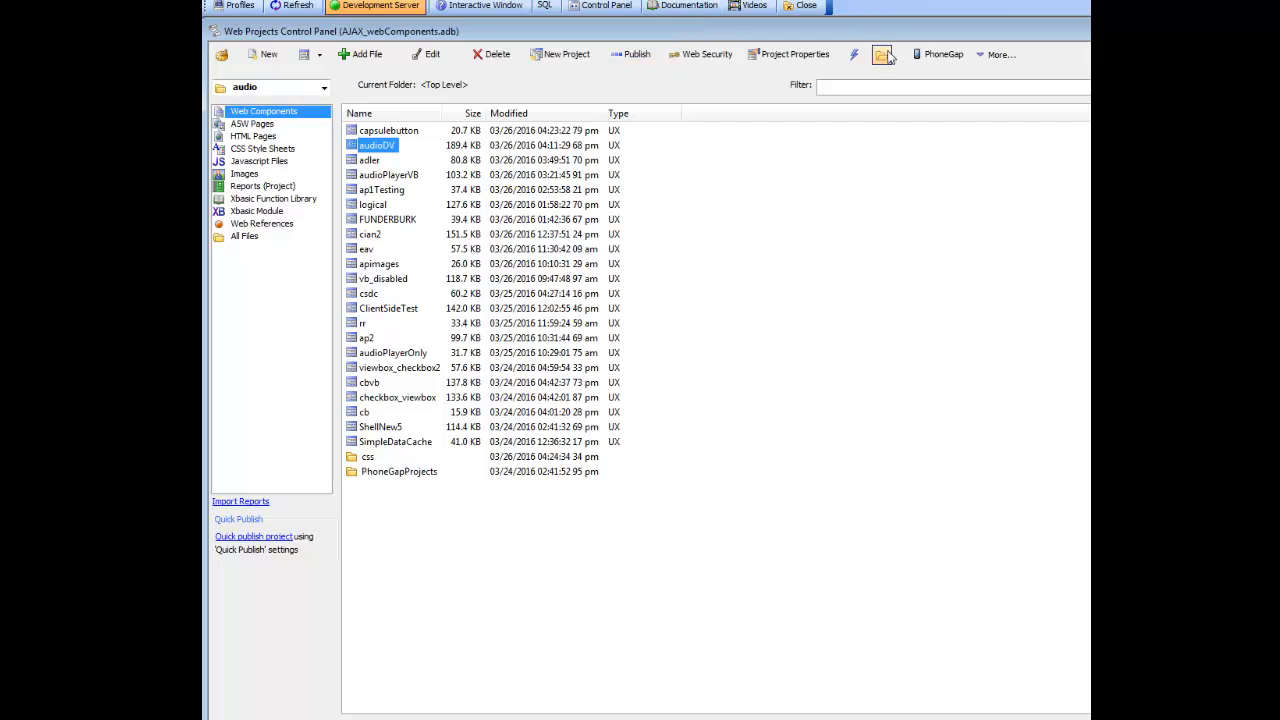
# Step: Open the audio project's folder on disk, sort it by name and inspect its css subfolder
pyautogui.click(884, 56)
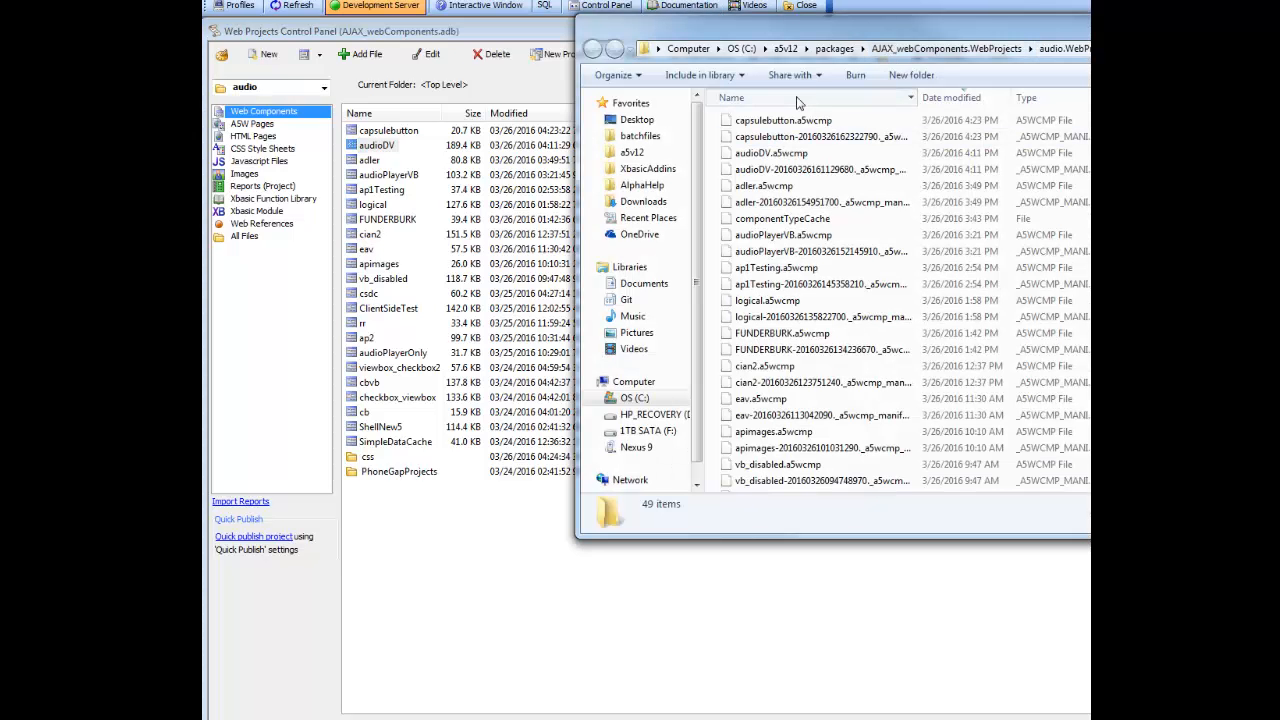
pyautogui.click(797, 100)
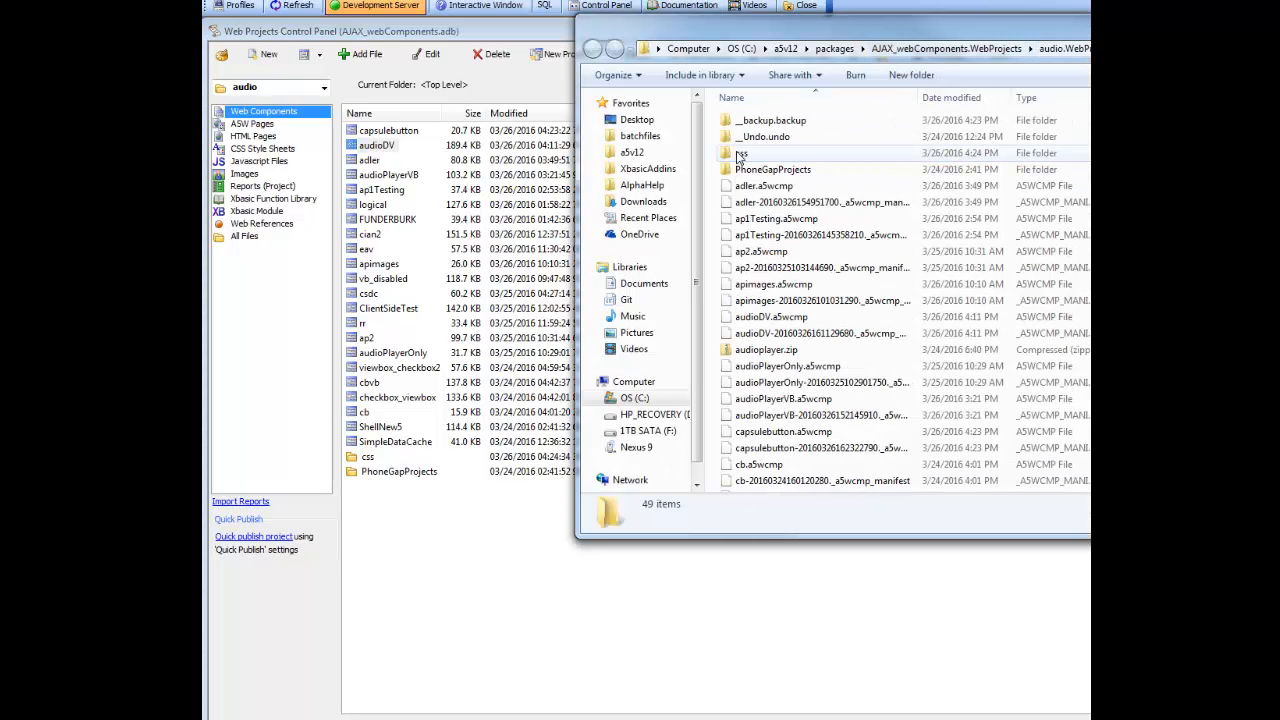
pyautogui.doubleClick(740, 155)
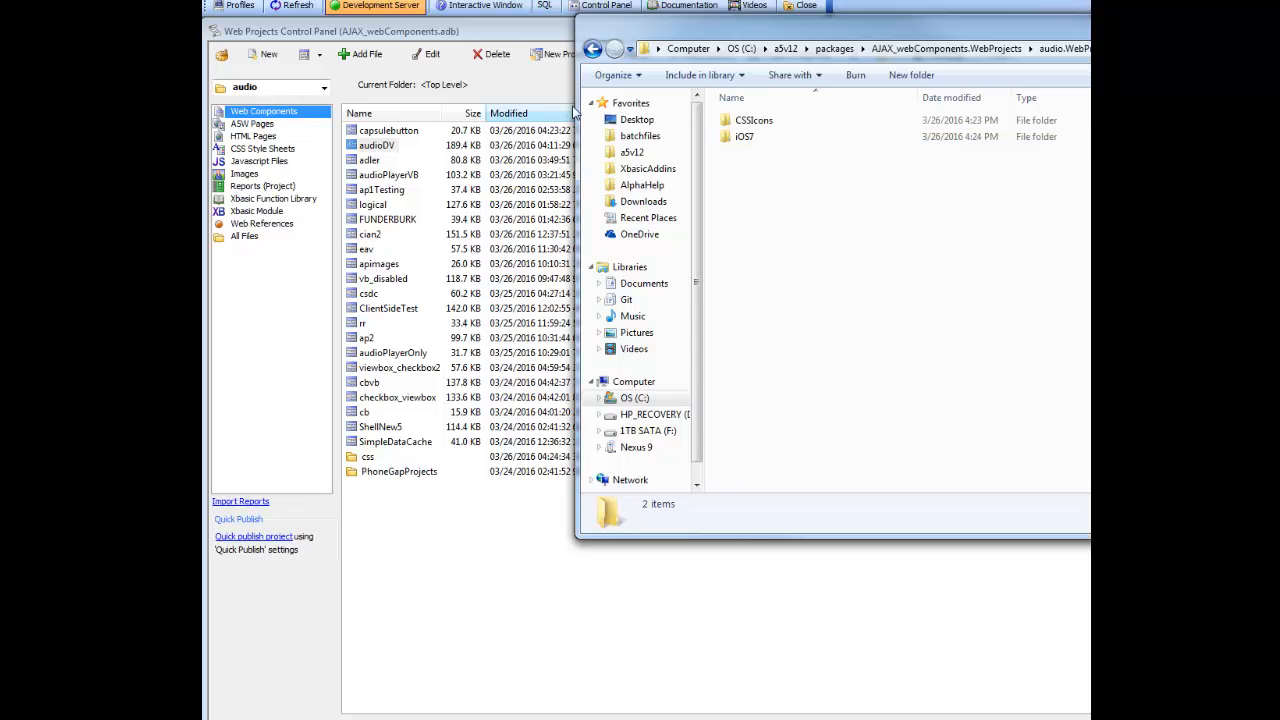
pyautogui.click(1088, 22)
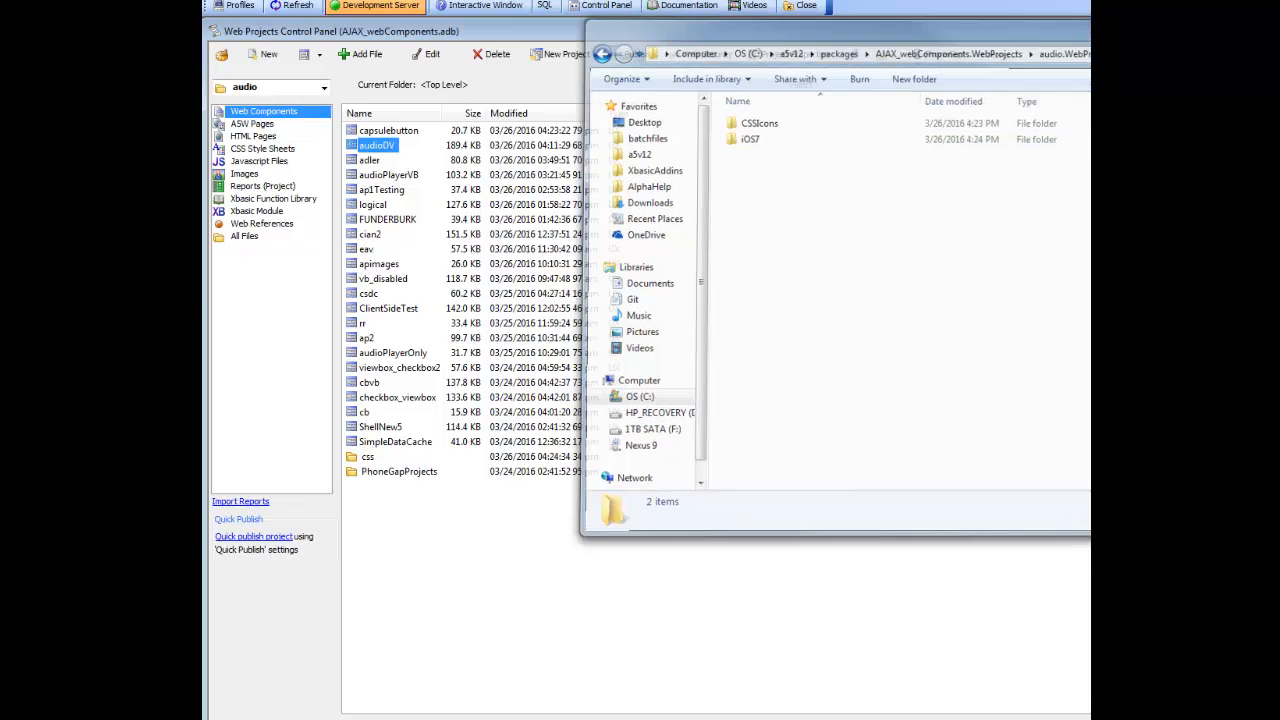
# Step: Switch to the Web Theme Builder and look through the iOS7 style's code
pyautogui.click(700, 718)
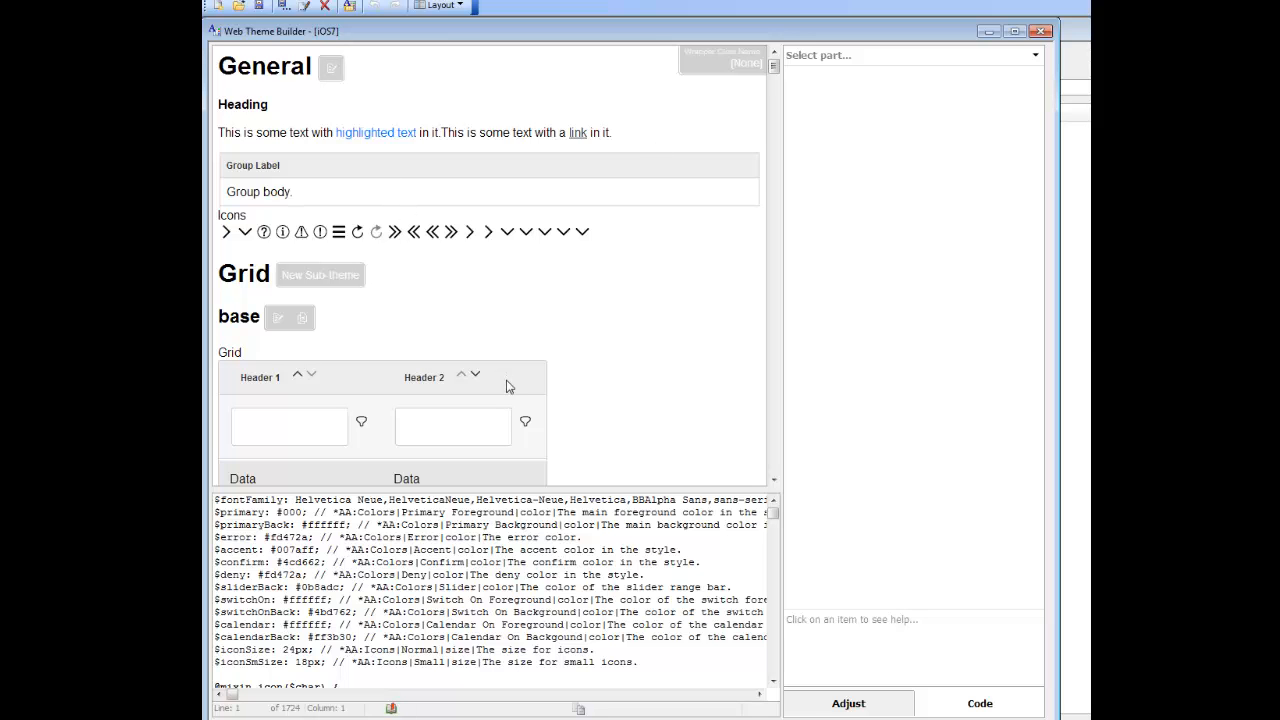
pyautogui.click(483, 587)
pyautogui.moveTo(773, 512)
pyautogui.mouseDown()
pyautogui.moveTo(778, 549)
pyautogui.moveTo(778, 526)
pyautogui.mouseUp()
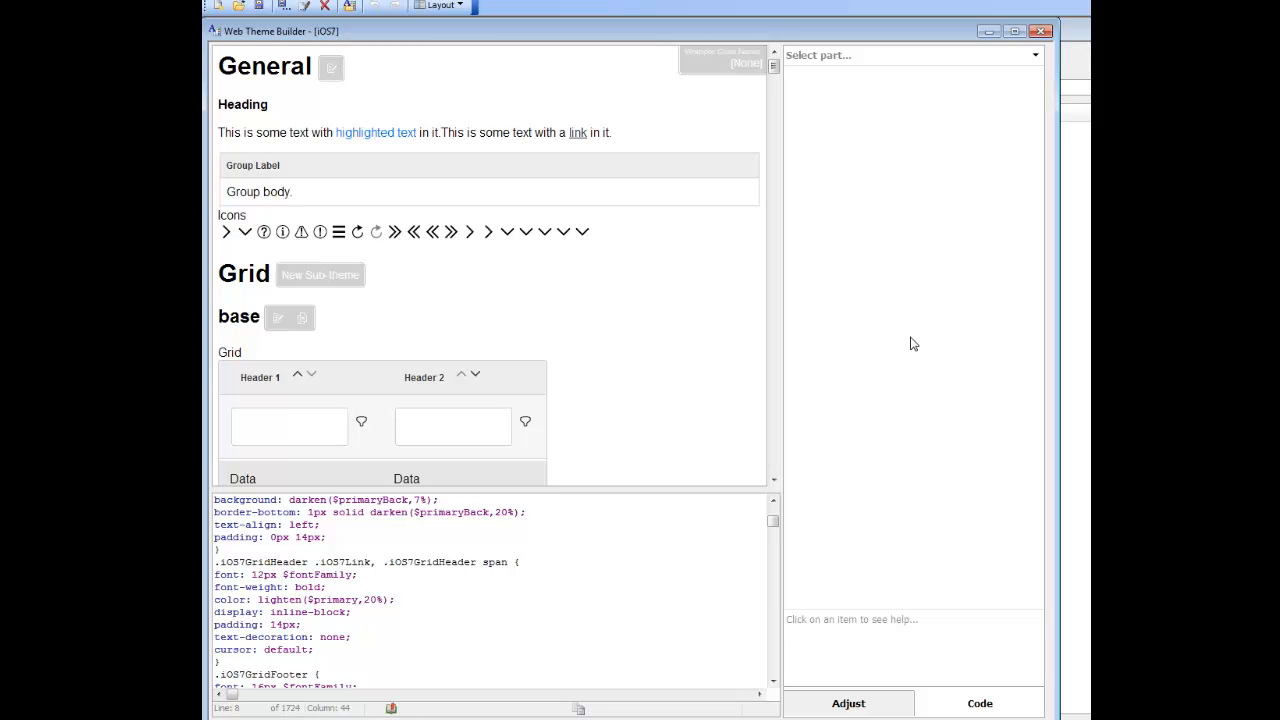
# Step: Duplicate the base sub-theme of the Button part under the name capsuleButton
pyautogui.click(812, 58)
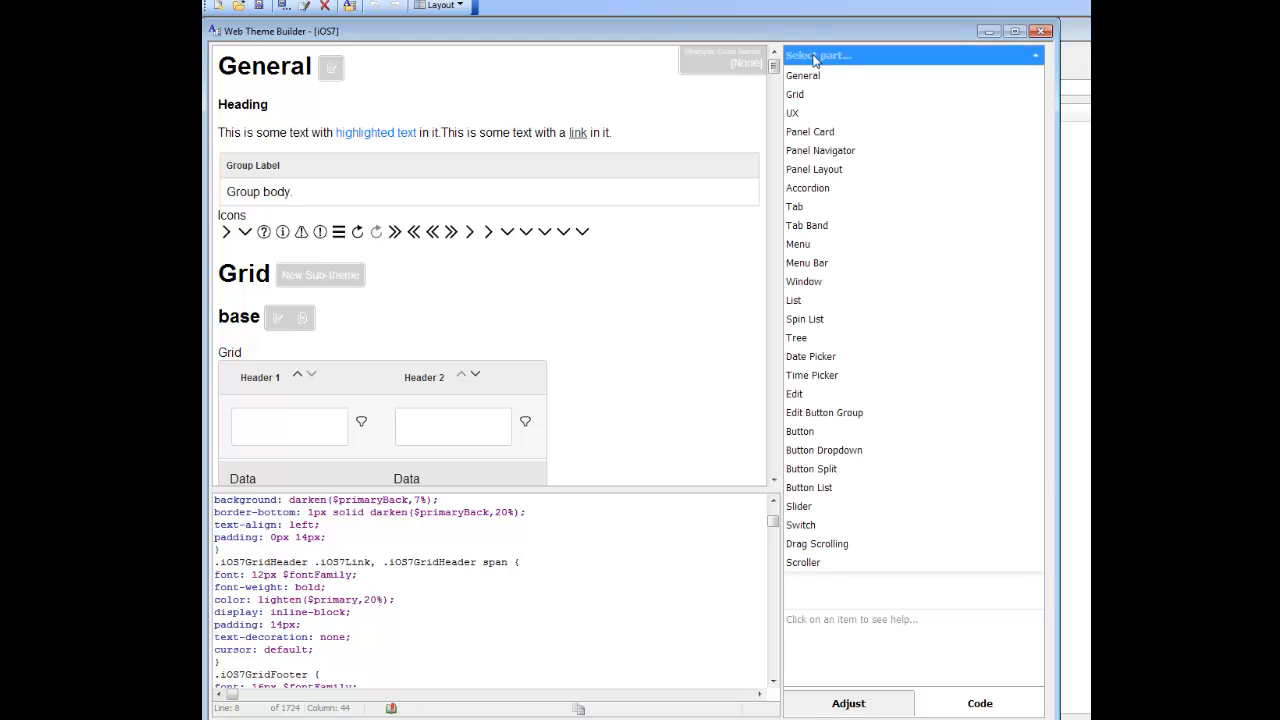
pyautogui.click(802, 437)
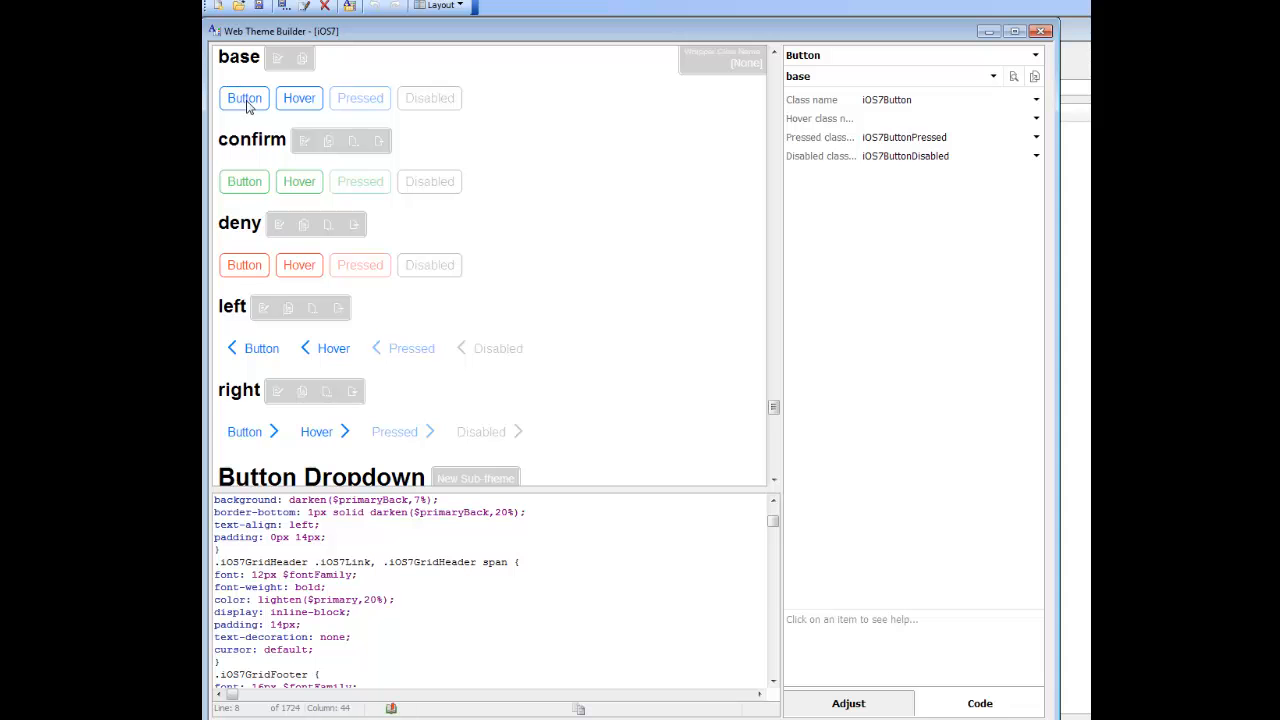
pyautogui.click(303, 60)
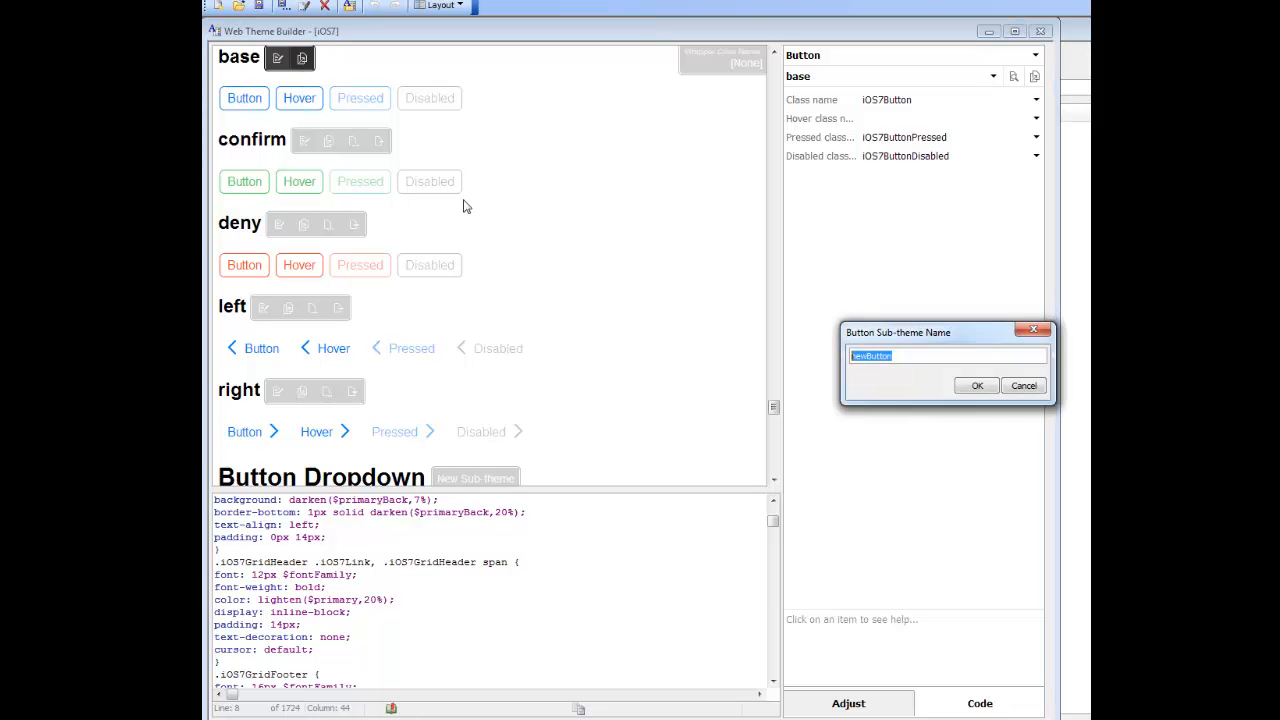
pyautogui.write('capsuleButton')
pyautogui.click(978, 389)
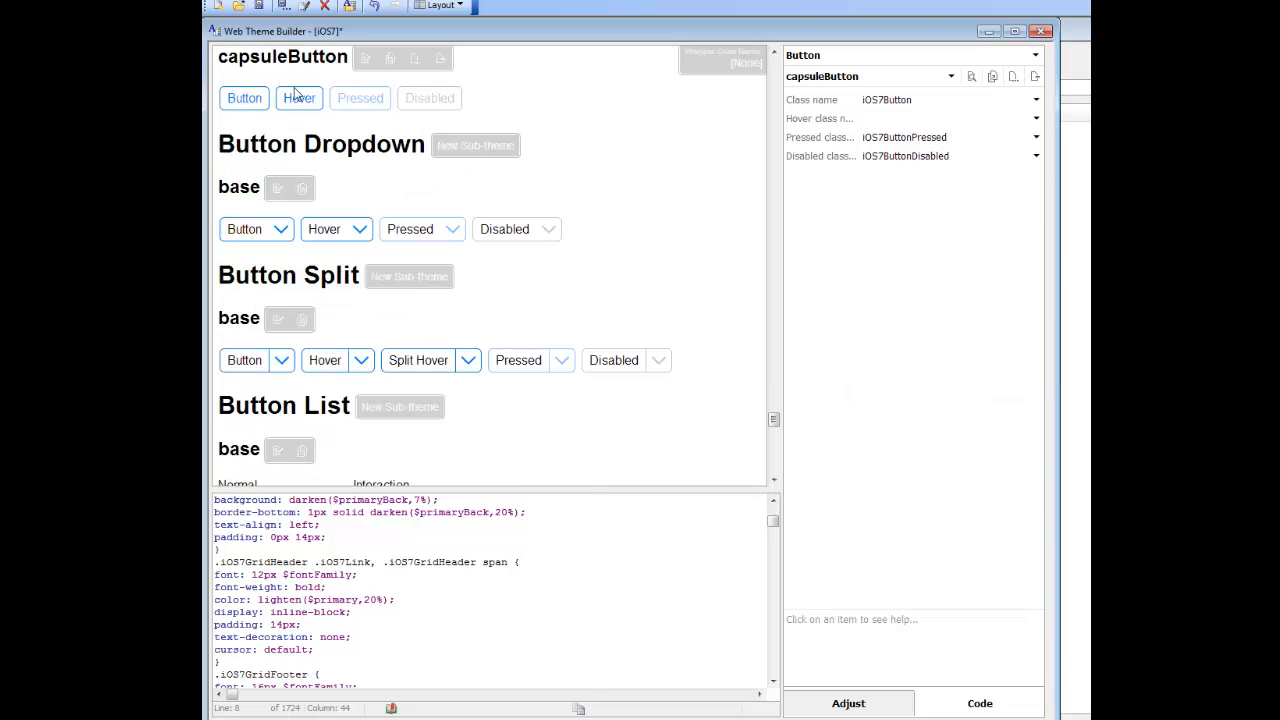
# Step: Review the capsuleButton sub-theme's preview and expand the style's code to fill the editing area
pyautogui.click(773, 53)
pyautogui.click(773, 53)
pyautogui.click(773, 53)
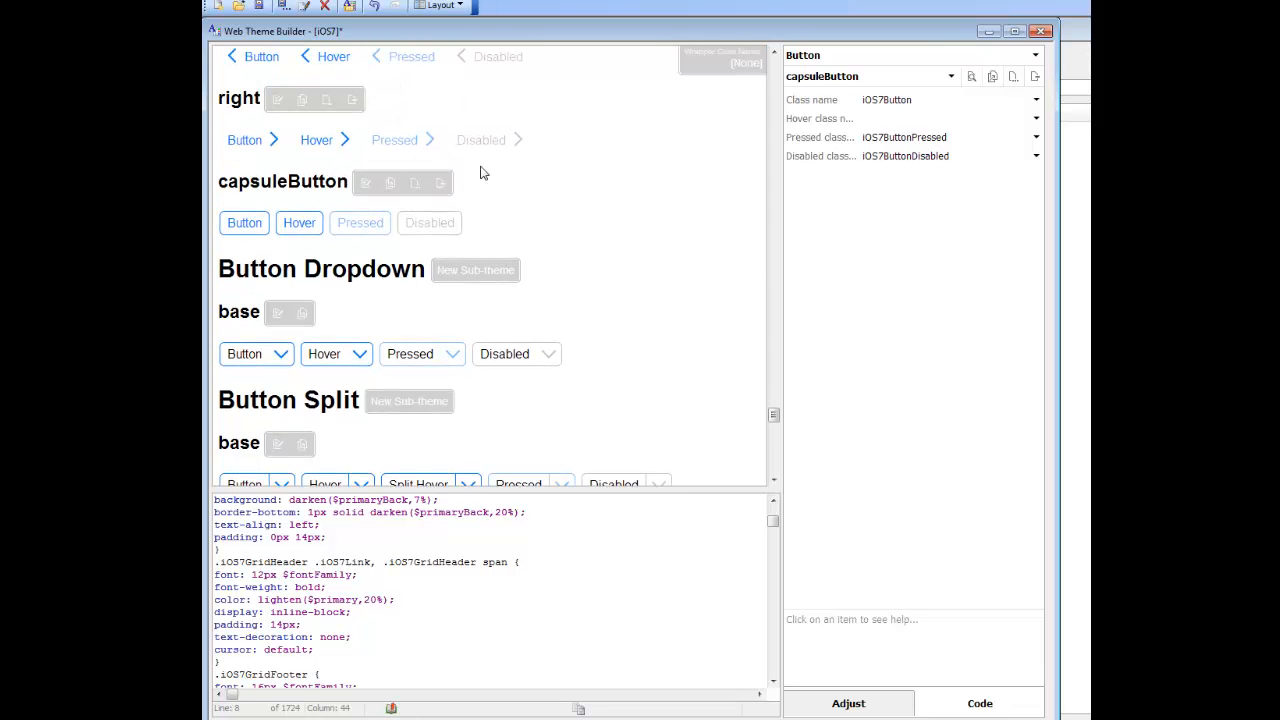
pyautogui.click(773, 53)
pyautogui.click(773, 53)
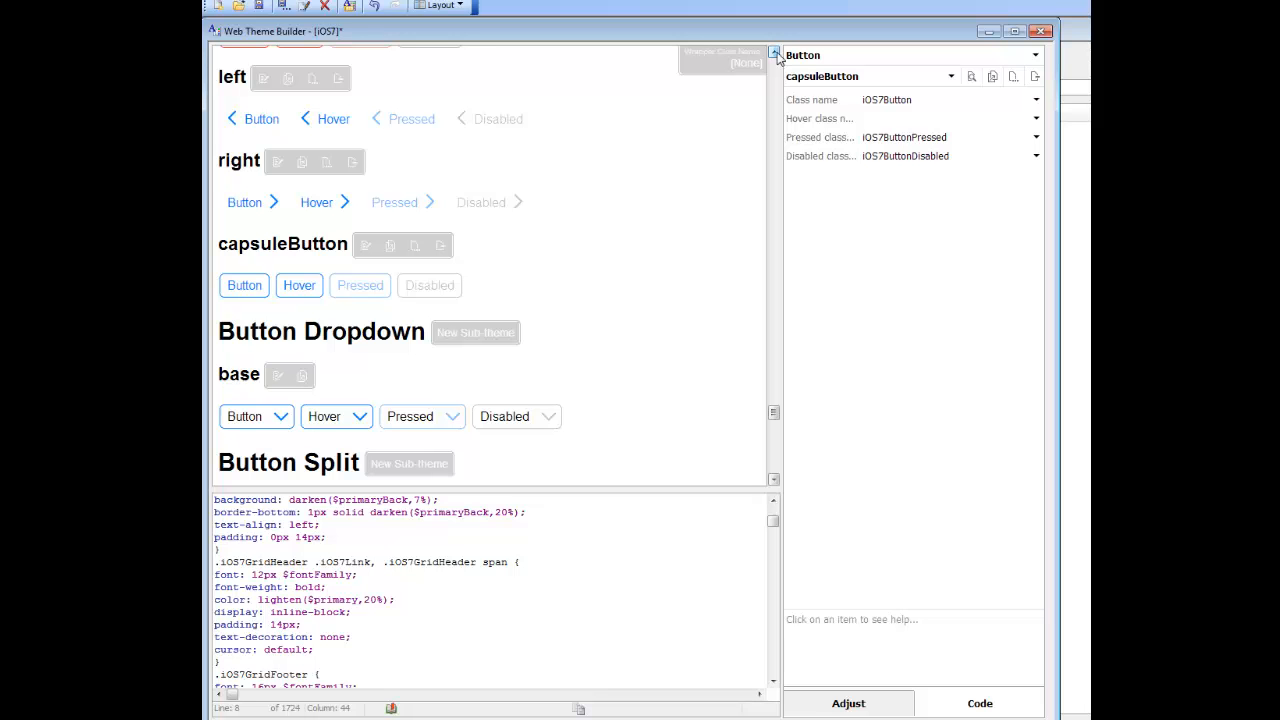
pyautogui.click(773, 53)
pyautogui.click(773, 53)
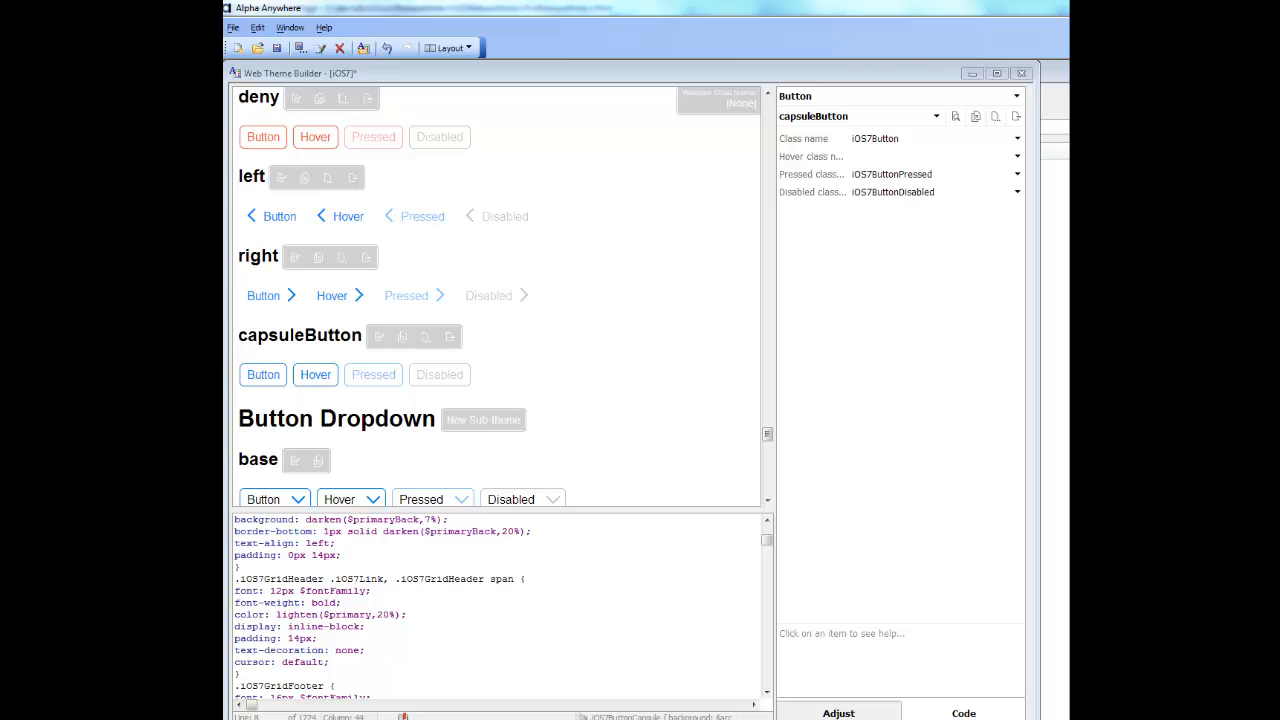
pyautogui.click(349, 569)
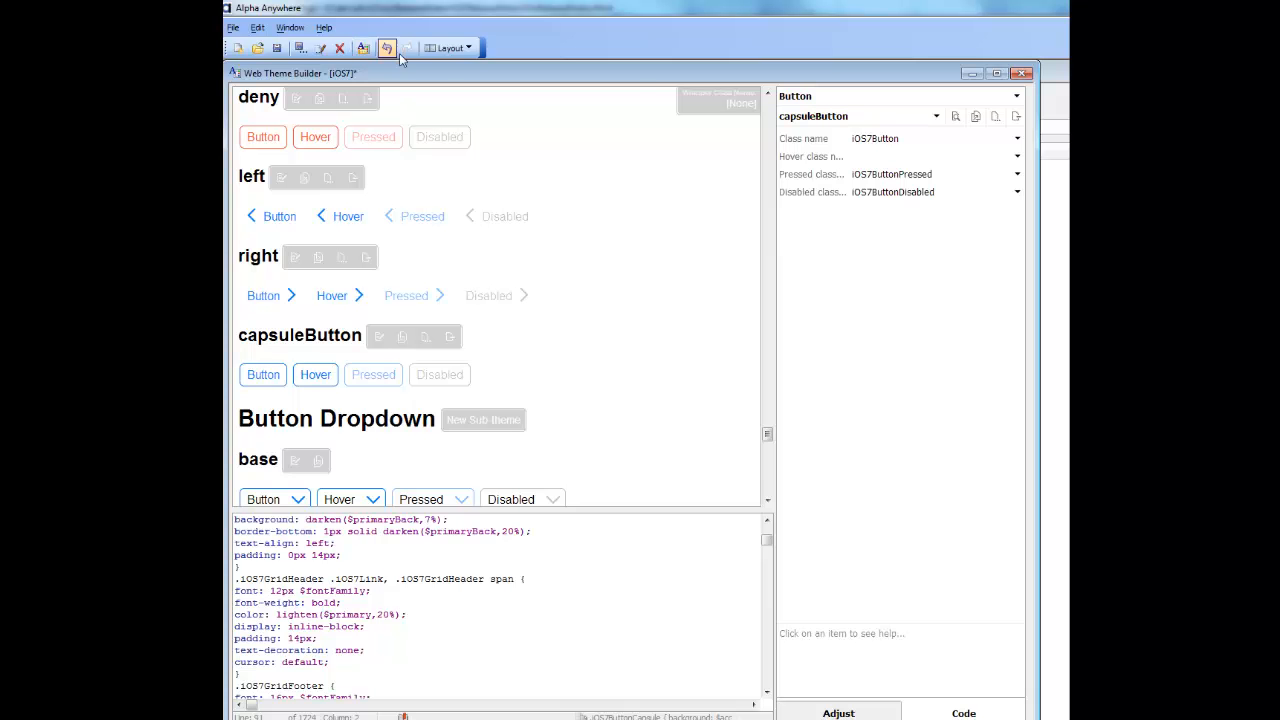
pyautogui.click(445, 58)
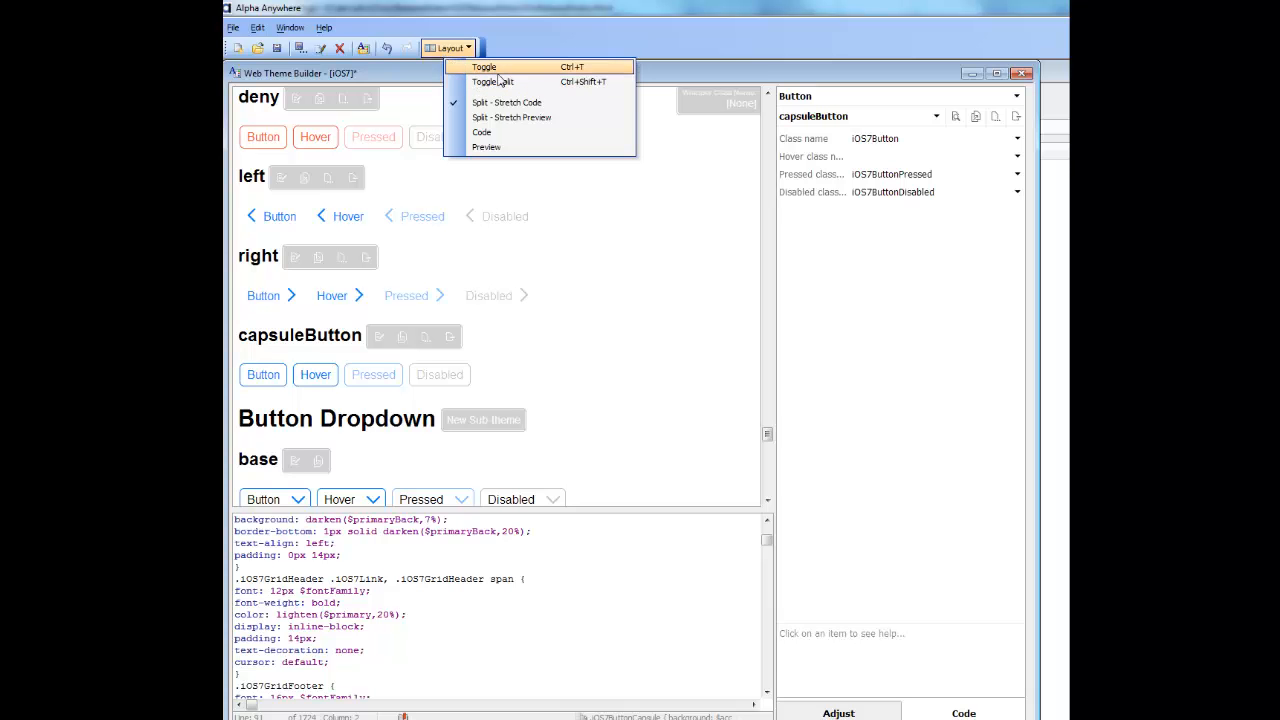
pyautogui.click(390, 555)
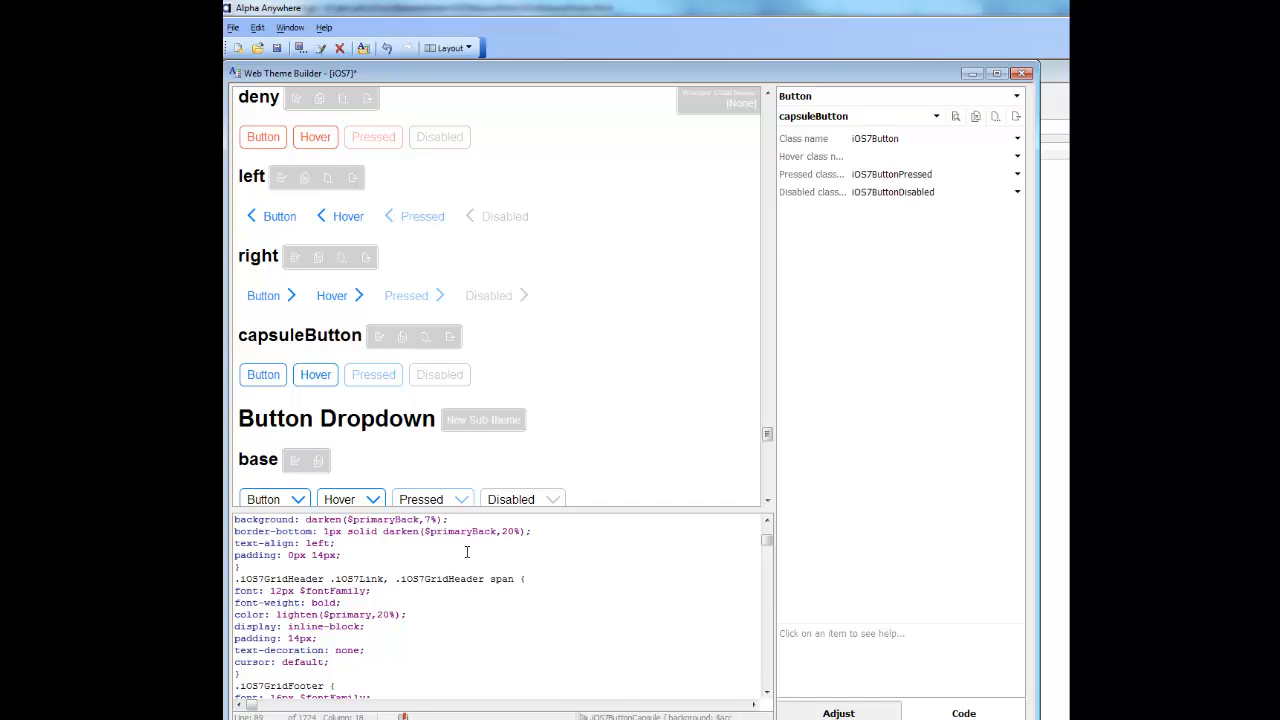
pyautogui.press('F12')
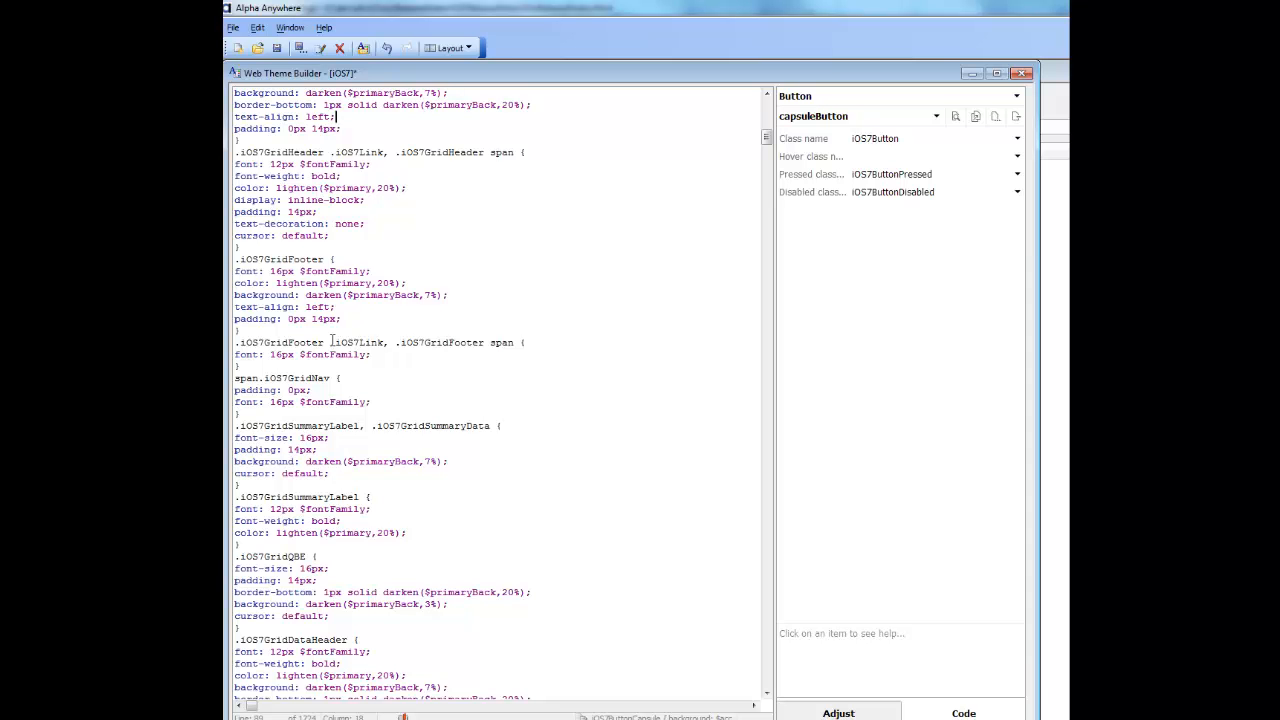
# Step: Search the style's code for ios7button to locate the button class rules
pyautogui.click(324, 430)
pyautogui.hotkey('ctrl', 'f')
pyautogui.write('button')
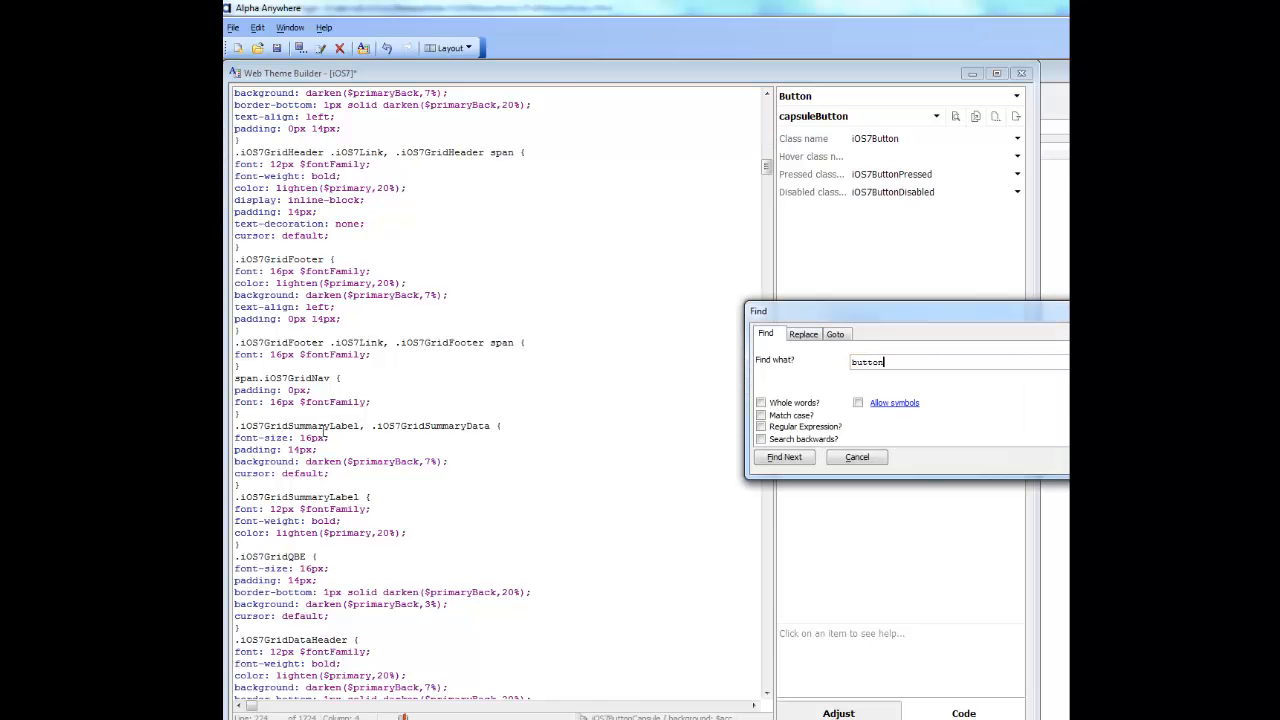
pyautogui.press('Return')
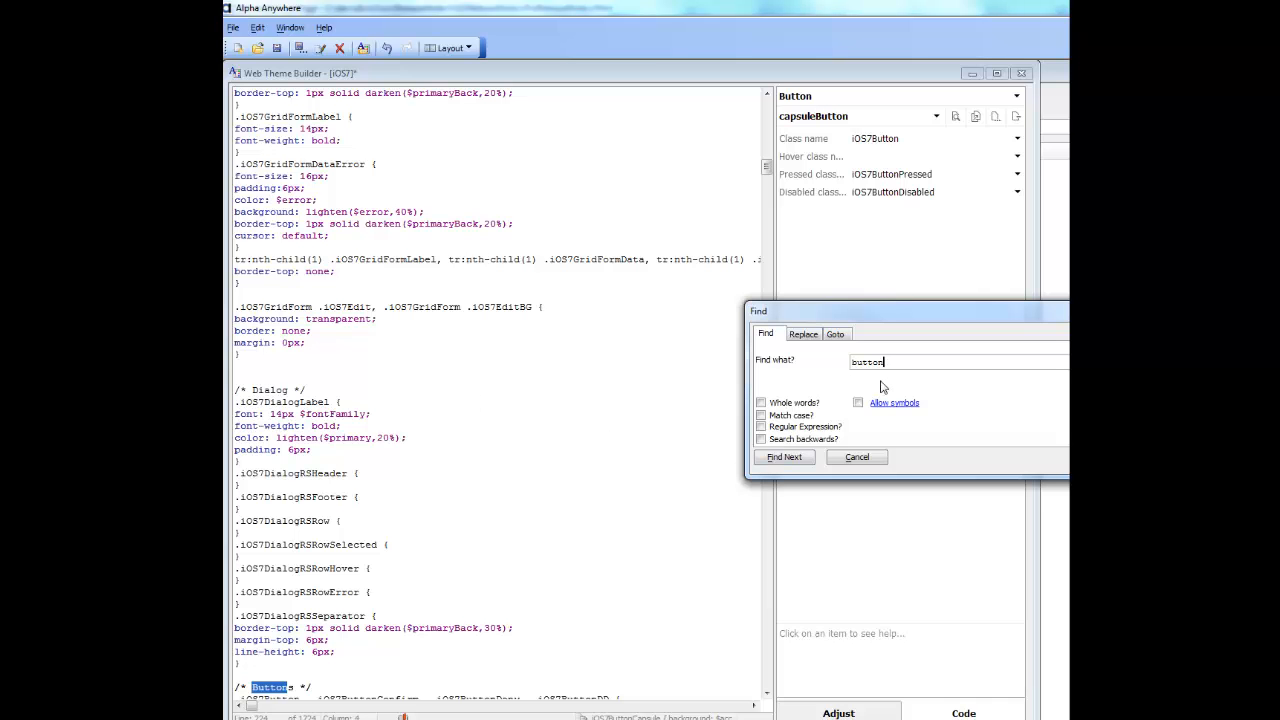
pyautogui.press('BackSpace')
pyautogui.press('BackSpace')
pyautogui.press('BackSpace')
pyautogui.press('BackSpace')
pyautogui.press('BackSpace')
pyautogui.press('BackSpace')
pyautogui.write('ios7button')
pyautogui.press('Return')
pyautogui.press('Return')
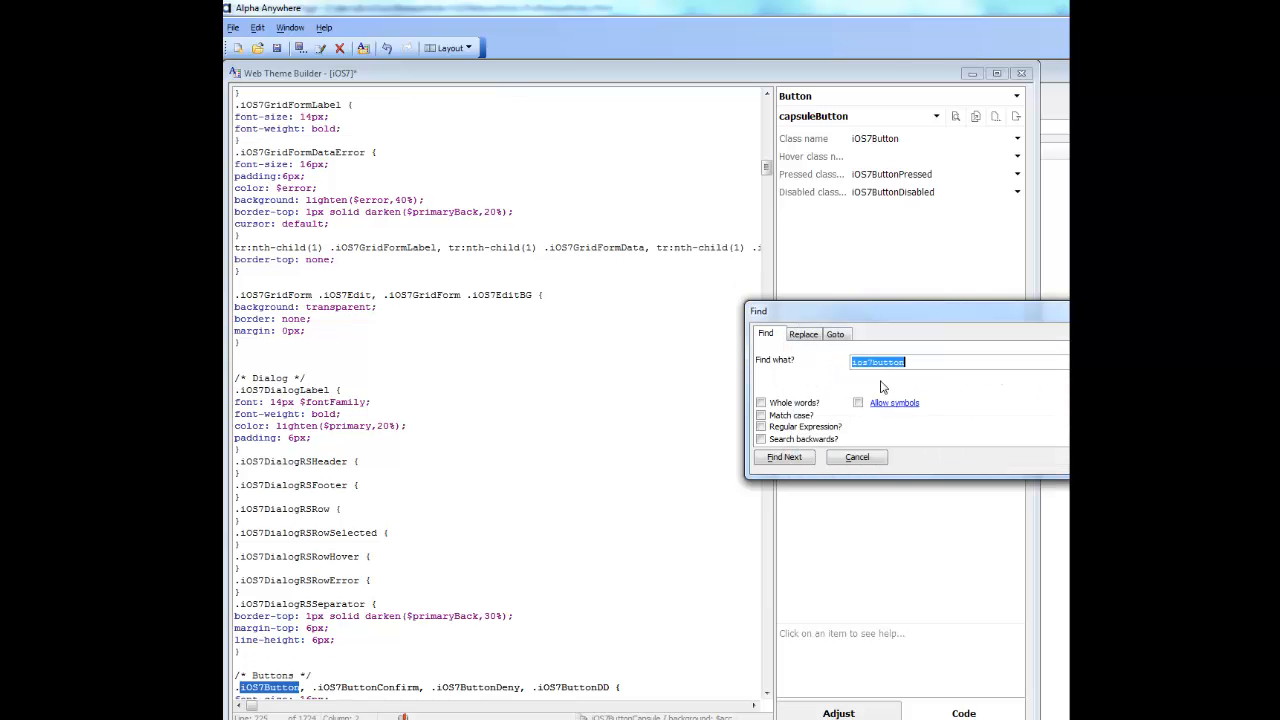
# Step: Paste the .iOS7ButtonCapsule rule ($accent background, #fff text, 22px border radius) and the .iOS7ButtonCapsulePressed rule (transparent background, $accent text) after the .iOS7ButtonConfirm rule
pyautogui.click(408, 583)
pyautogui.scroll(-5, 430, 600)
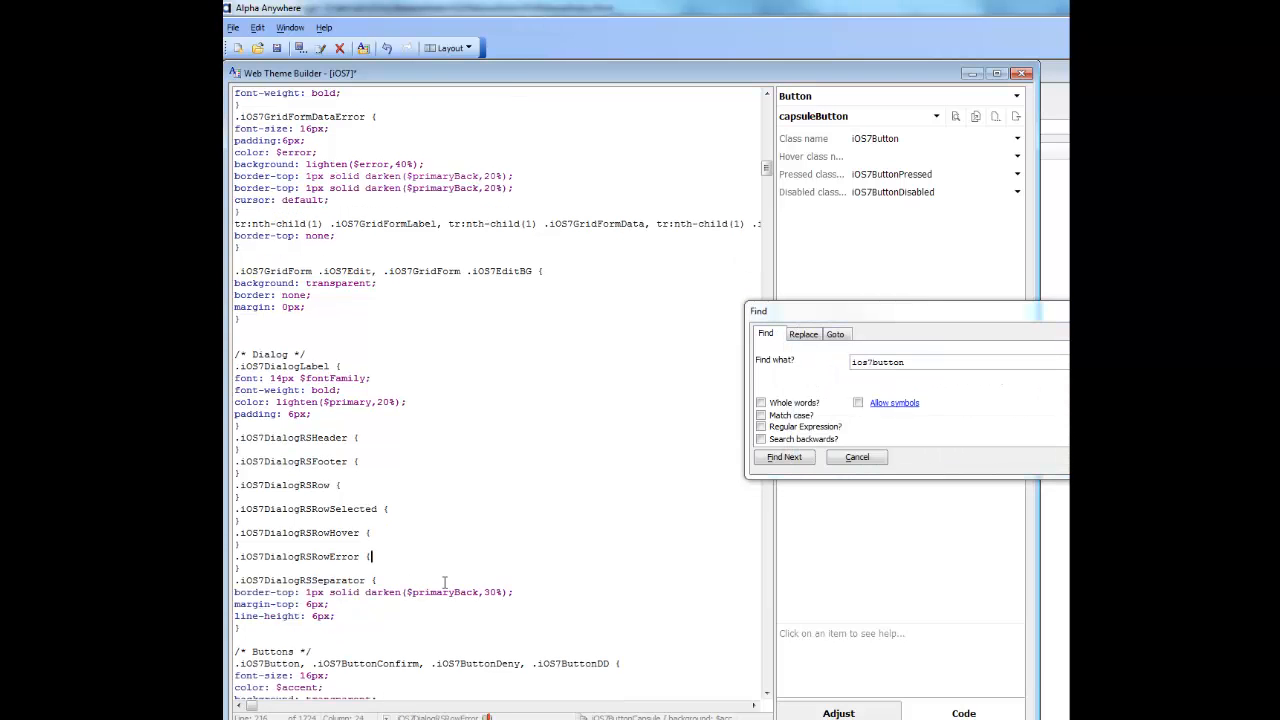
pyautogui.scroll(-3, 446, 614)
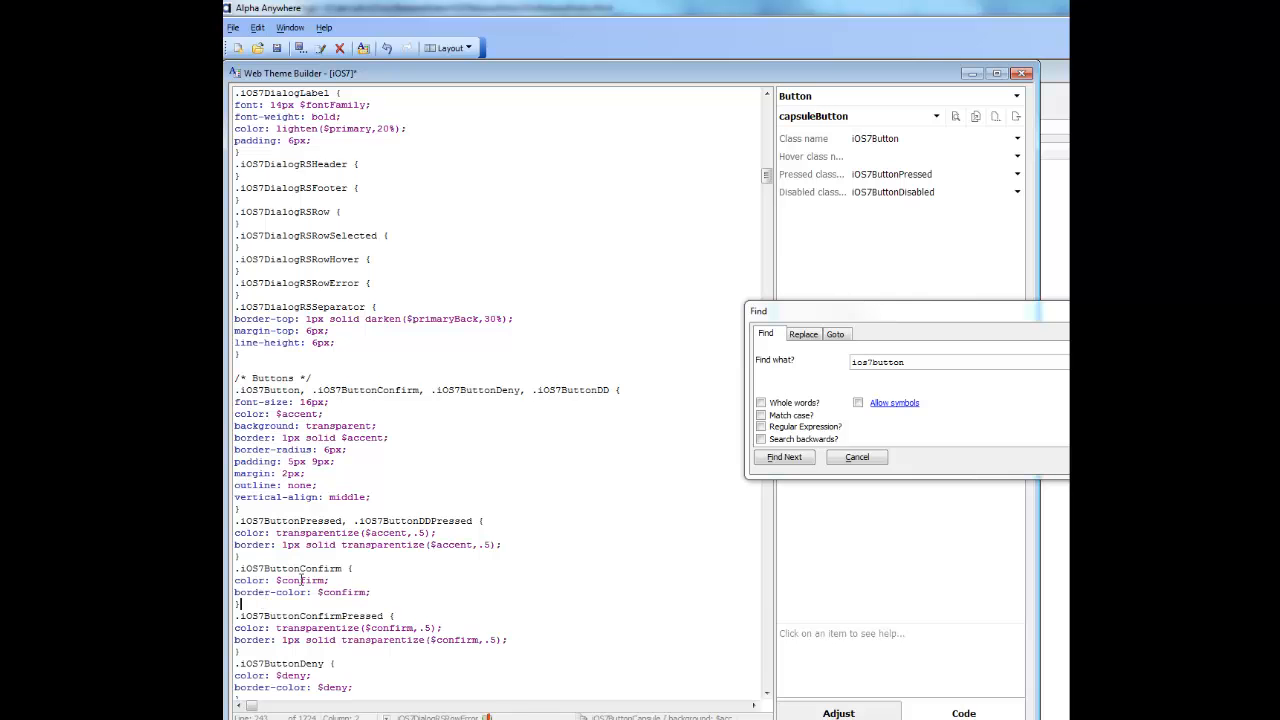
pyautogui.press('Return')
pyautogui.press('Return')
pyautogui.press('Return')
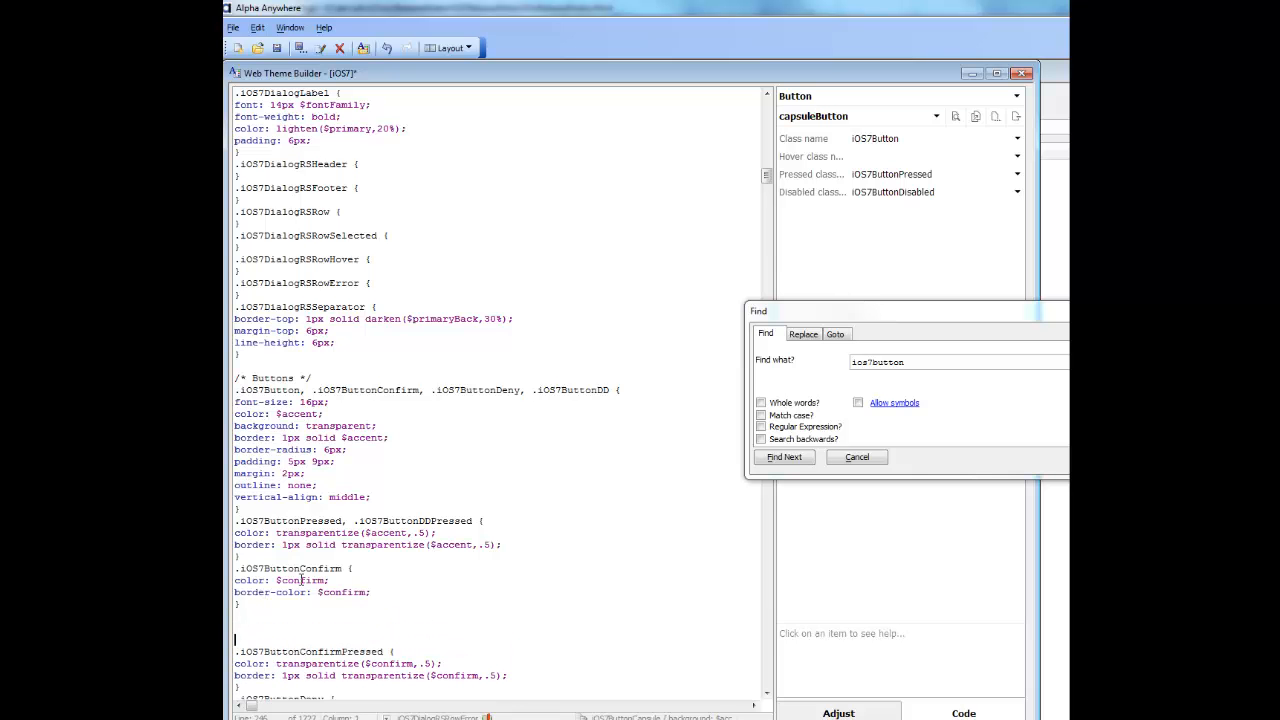
pyautogui.write('.iOS7ButtonCapsule {     background: $accent;     color: #fff;     border-radius:22px;  }  .iOS7ButtonCapsulePressed {     background: transparent;     color: $accent; }')
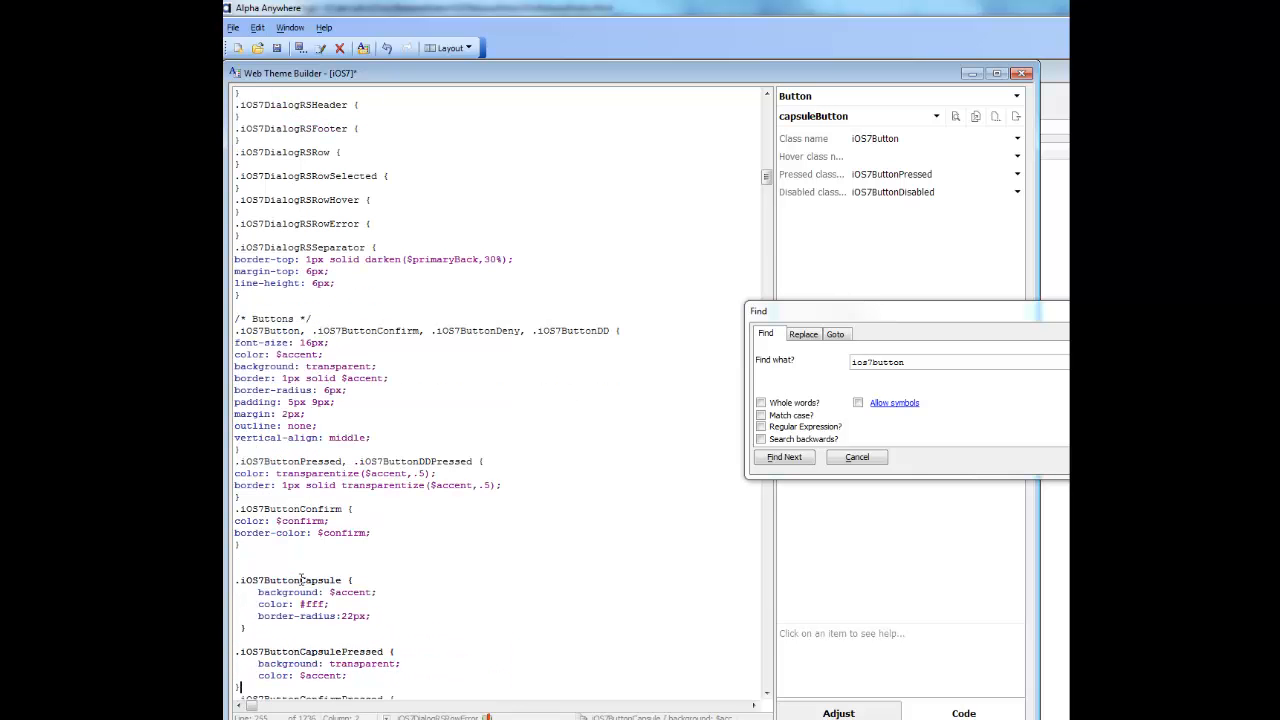
pyautogui.press('Return')
pyautogui.press('Return')
pyautogui.press('Return')
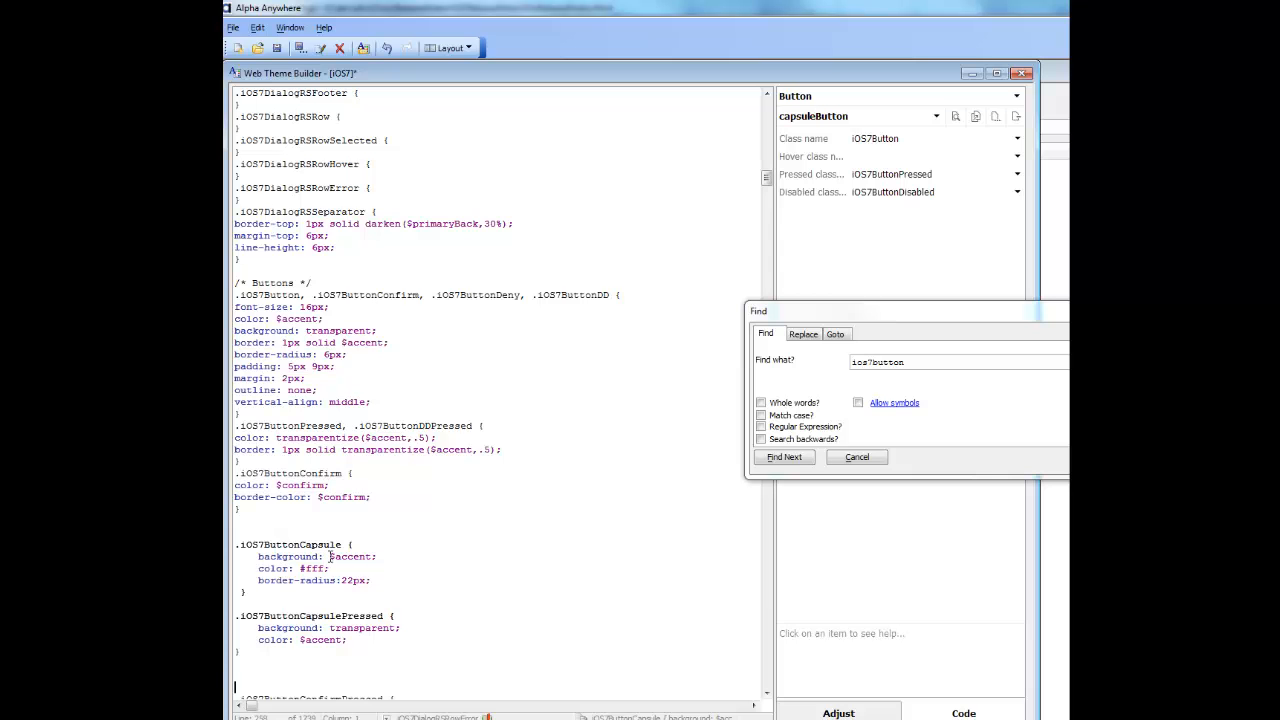
pyautogui.moveTo(329, 556); pyautogui.dragTo(371, 557)
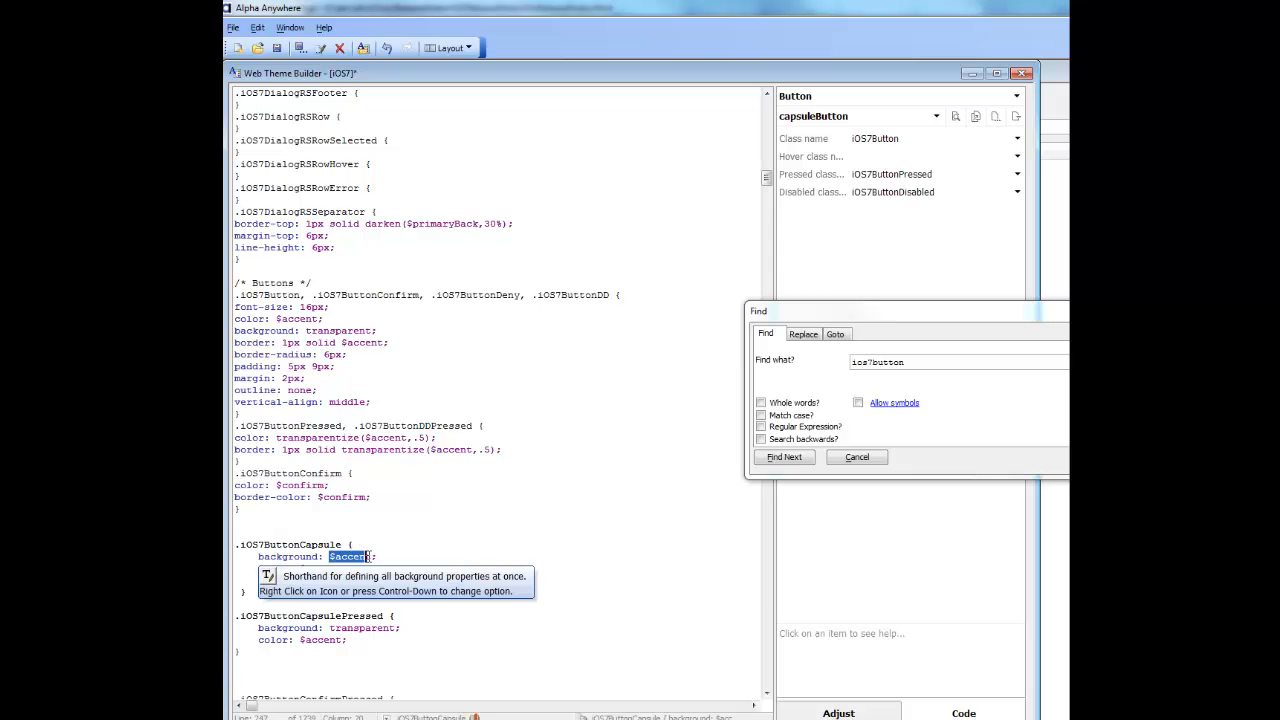
pyautogui.click(324, 511)
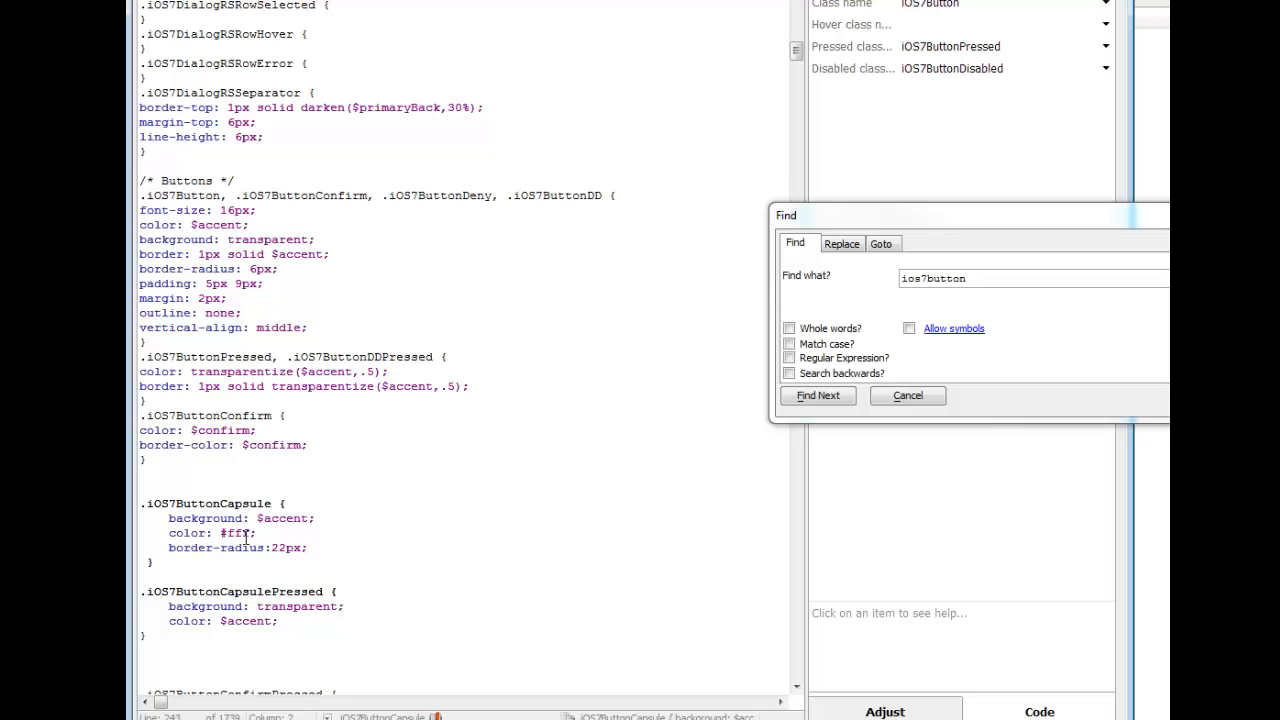
# Step: Bring back the preview and add the iOS7ButtonCapsule class to the capsuleButton sub-theme's normal-state class name
pyautogui.click(443, 304)
pyautogui.press('F11')
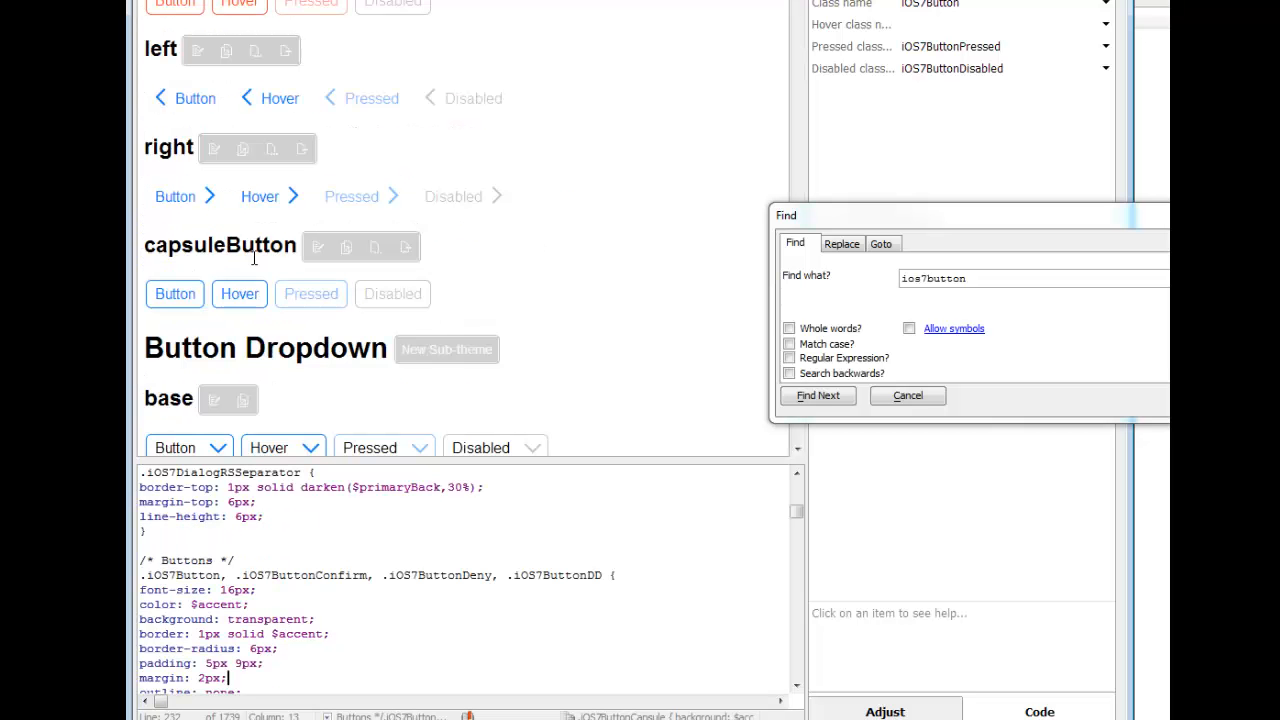
pyautogui.click(176, 298)
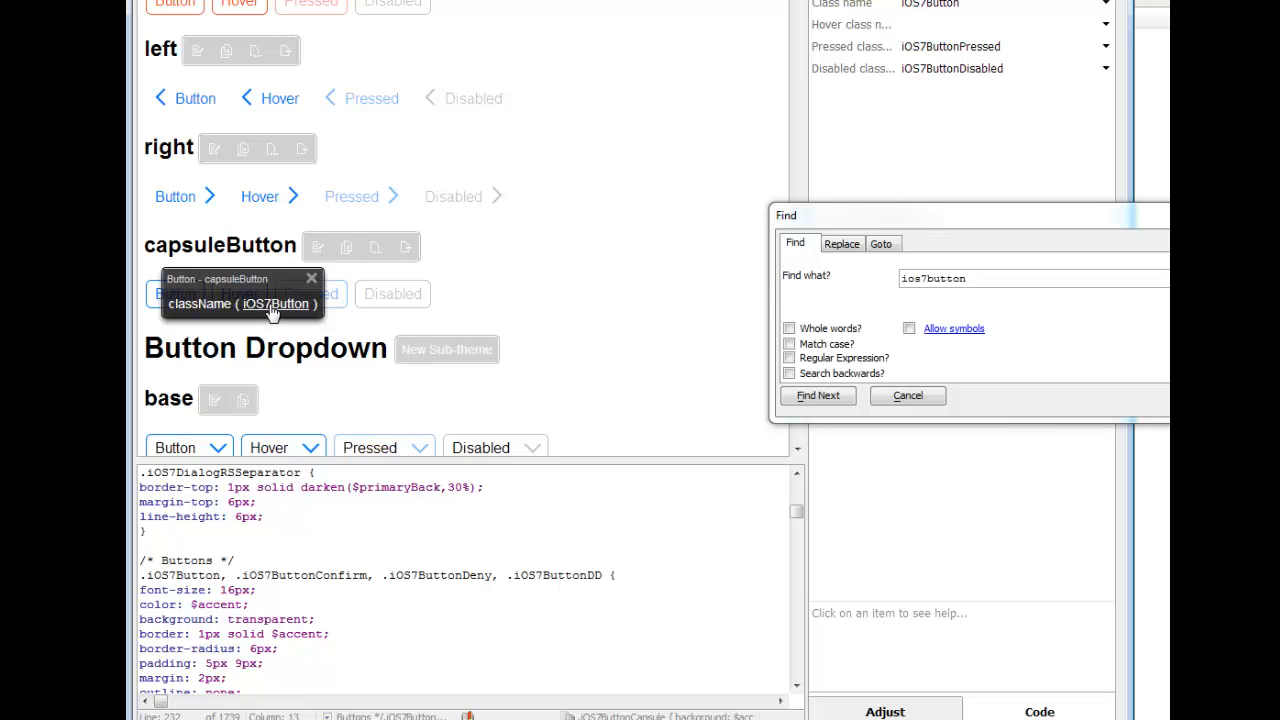
pyautogui.click(210, 304)
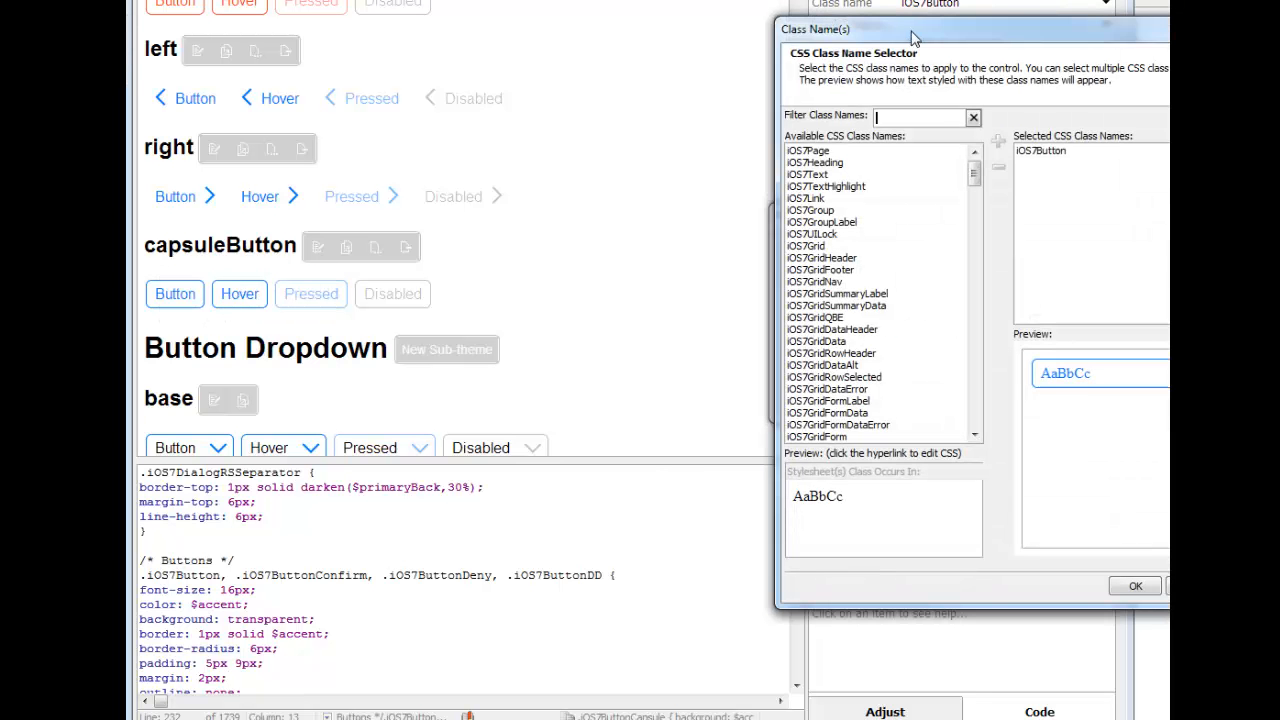
pyautogui.moveTo(889, 30); pyautogui.dragTo(643, 31)
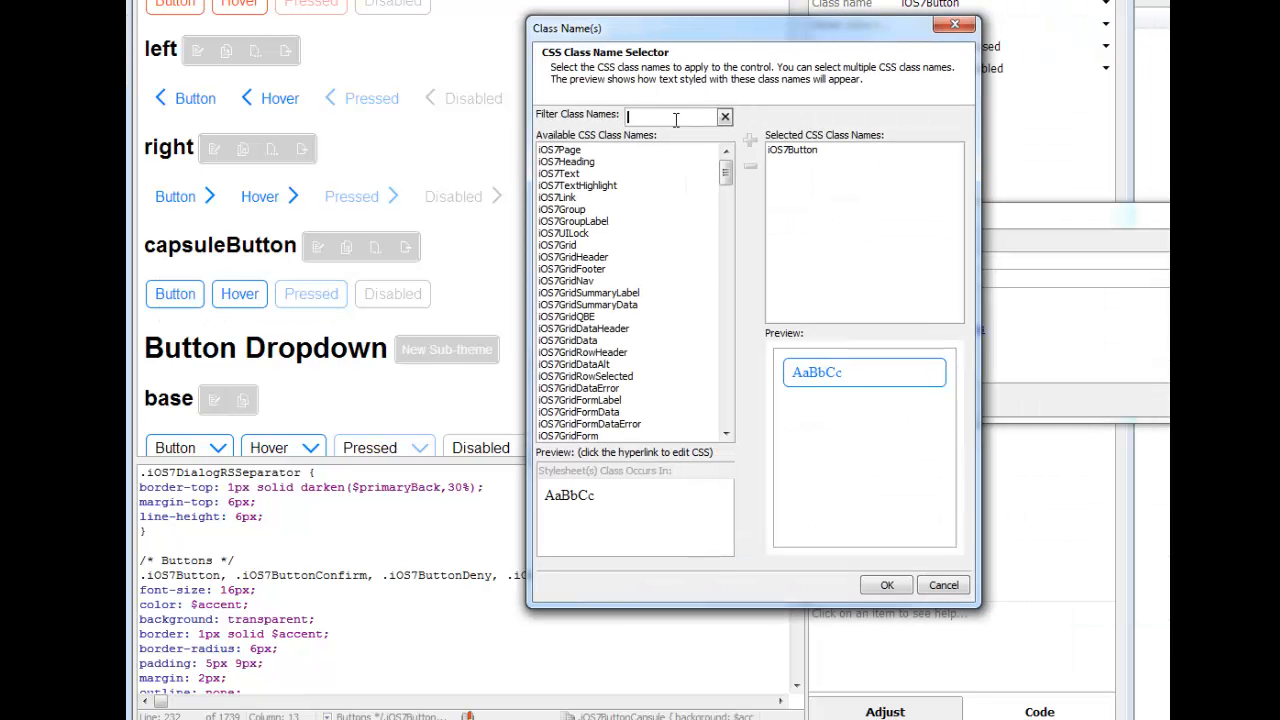
pyautogui.write('caps')
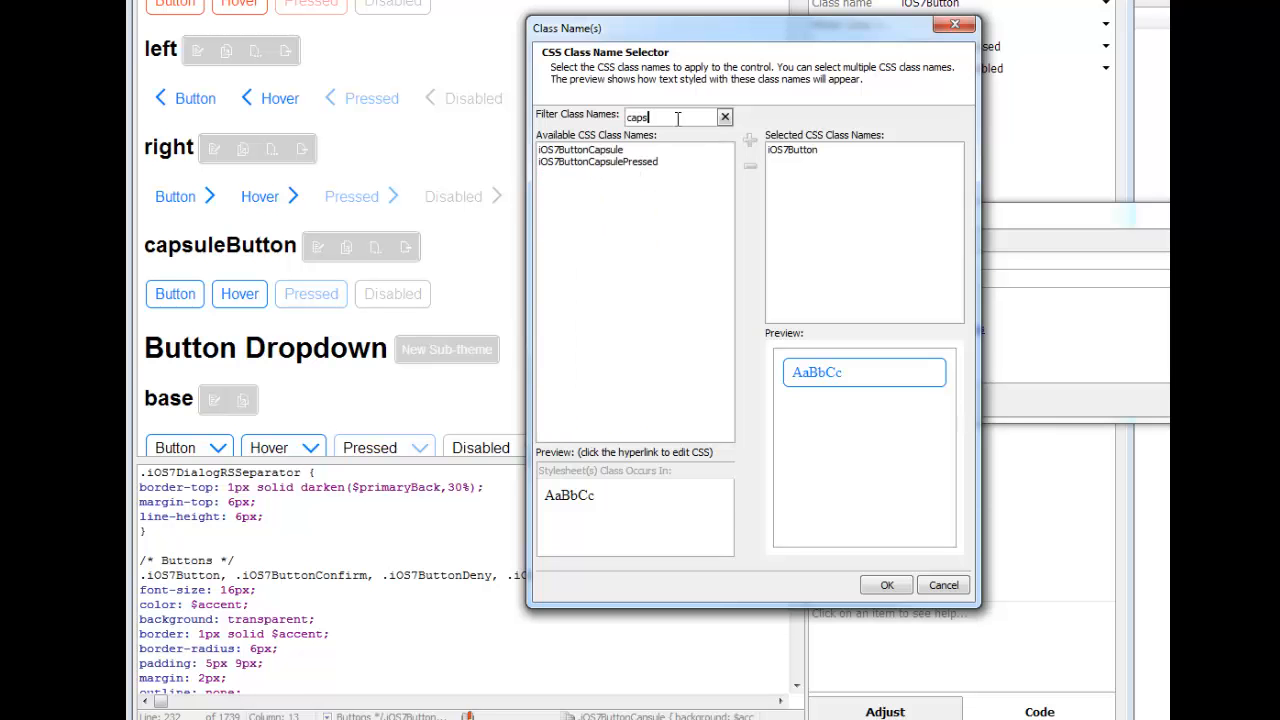
pyautogui.doubleClick(615, 150)
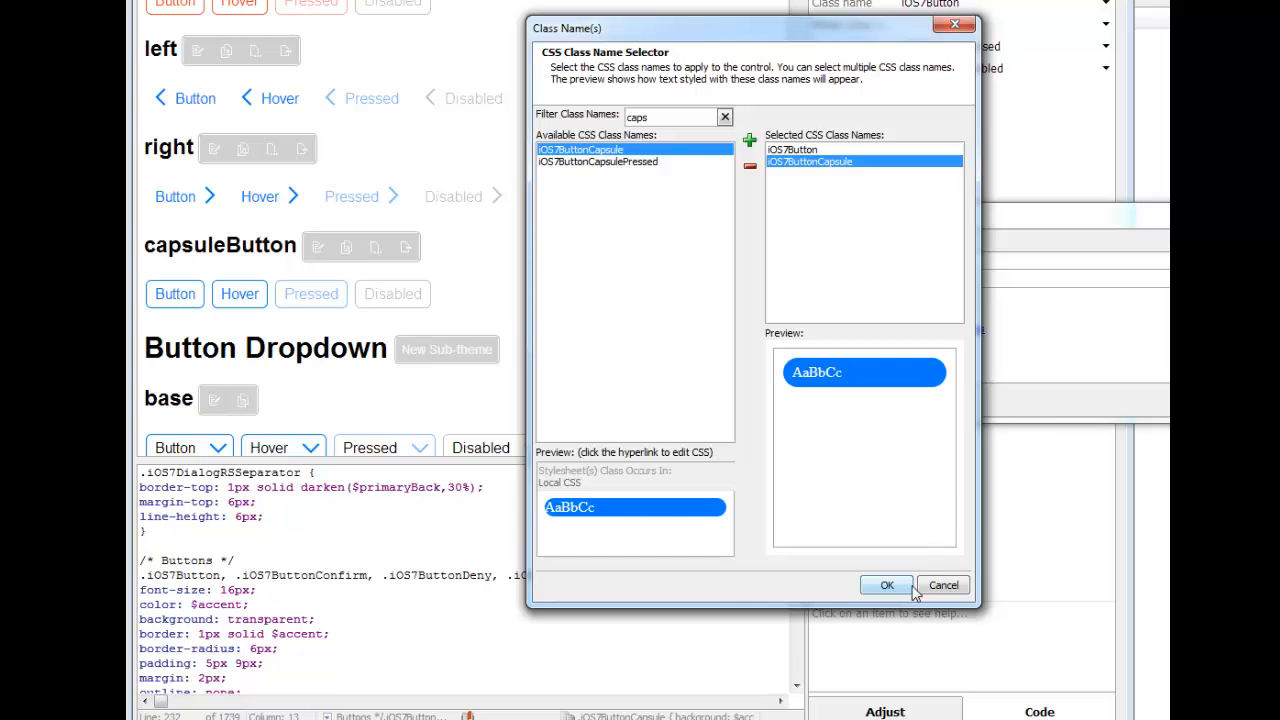
pyautogui.click(879, 588)
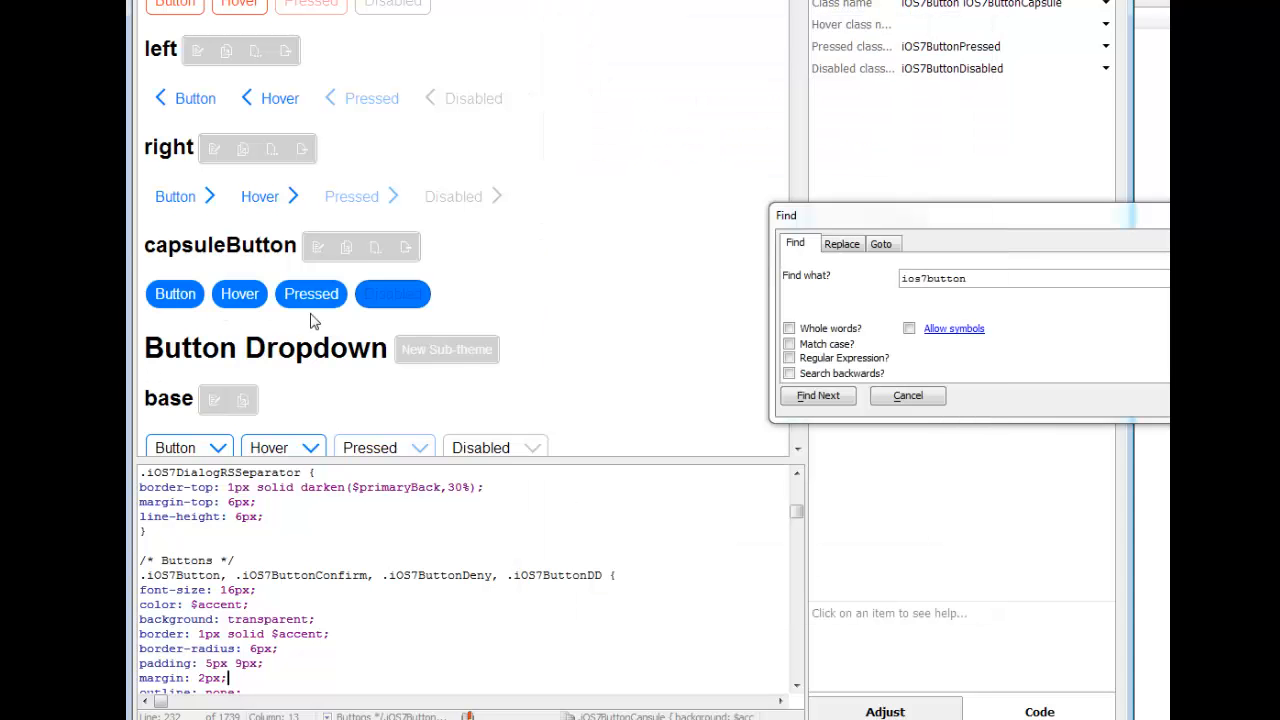
# Step: Add the iOS7ButtonCapsulePressed class to the capsuleButton sub-theme's pressed class name
pyautogui.moveTo(303, 303)
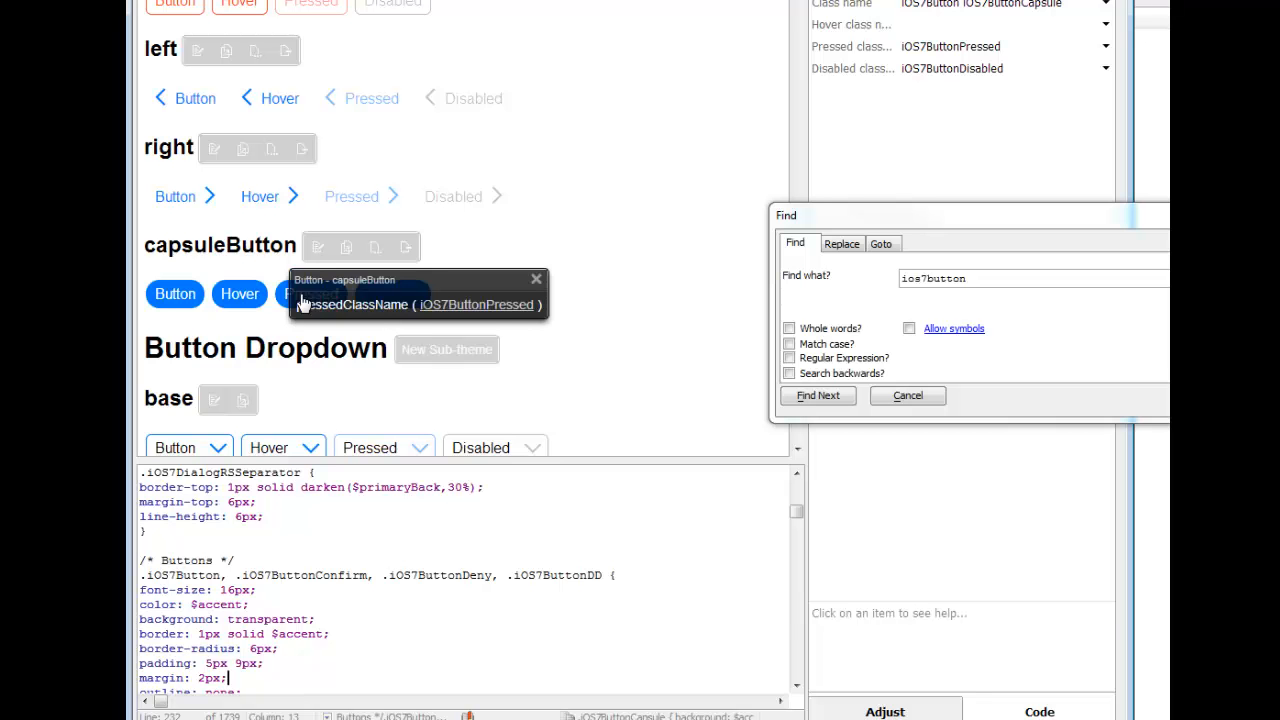
pyautogui.click(362, 305)
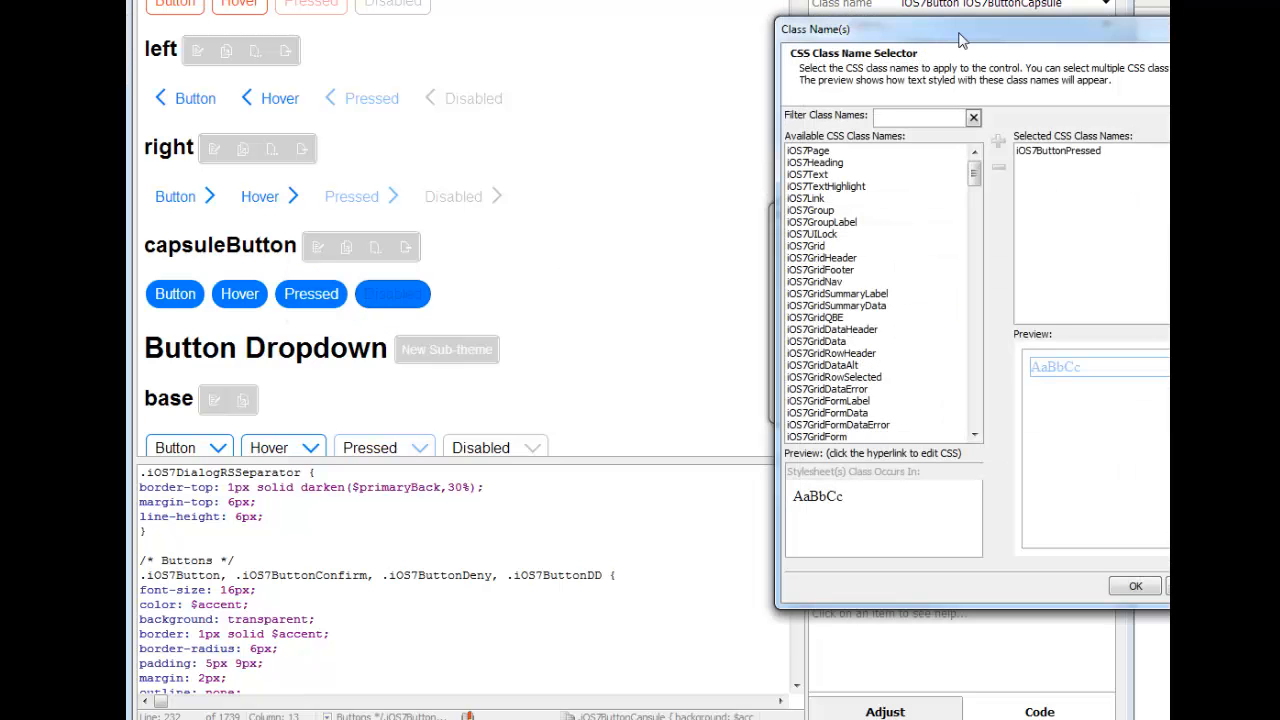
pyautogui.moveTo(958, 40); pyautogui.dragTo(664, 48)
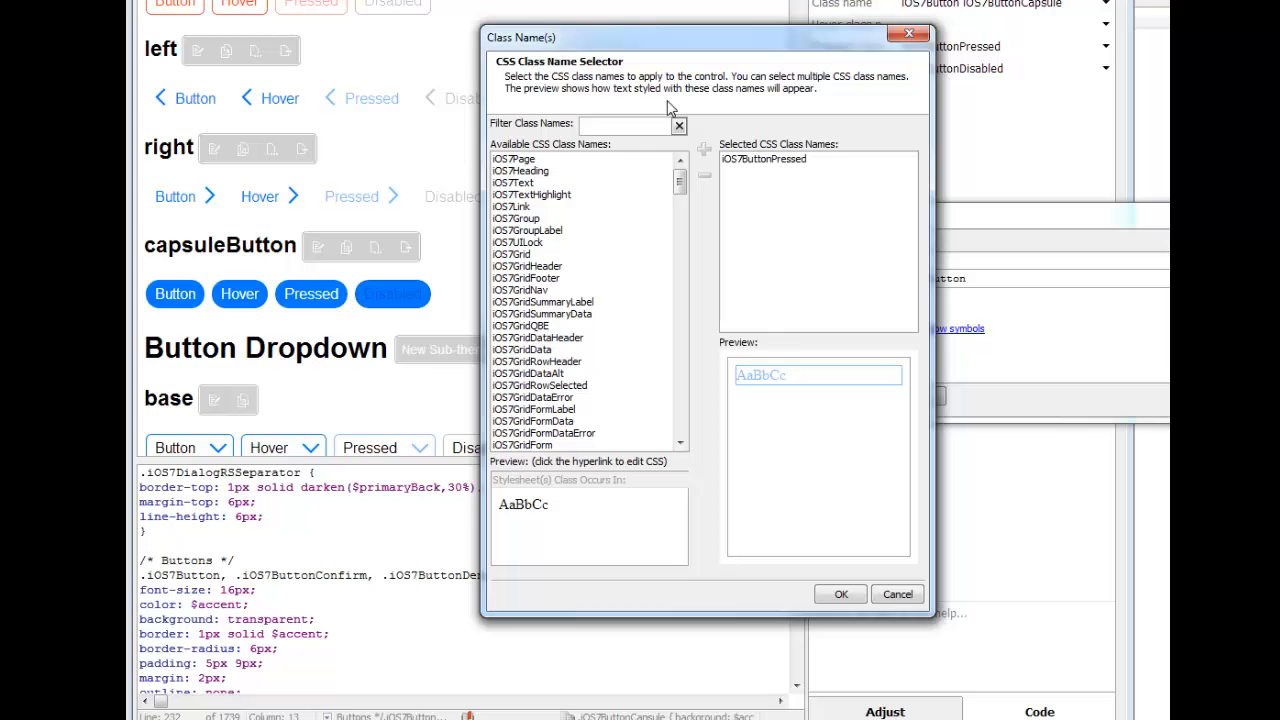
pyautogui.write('capsue')
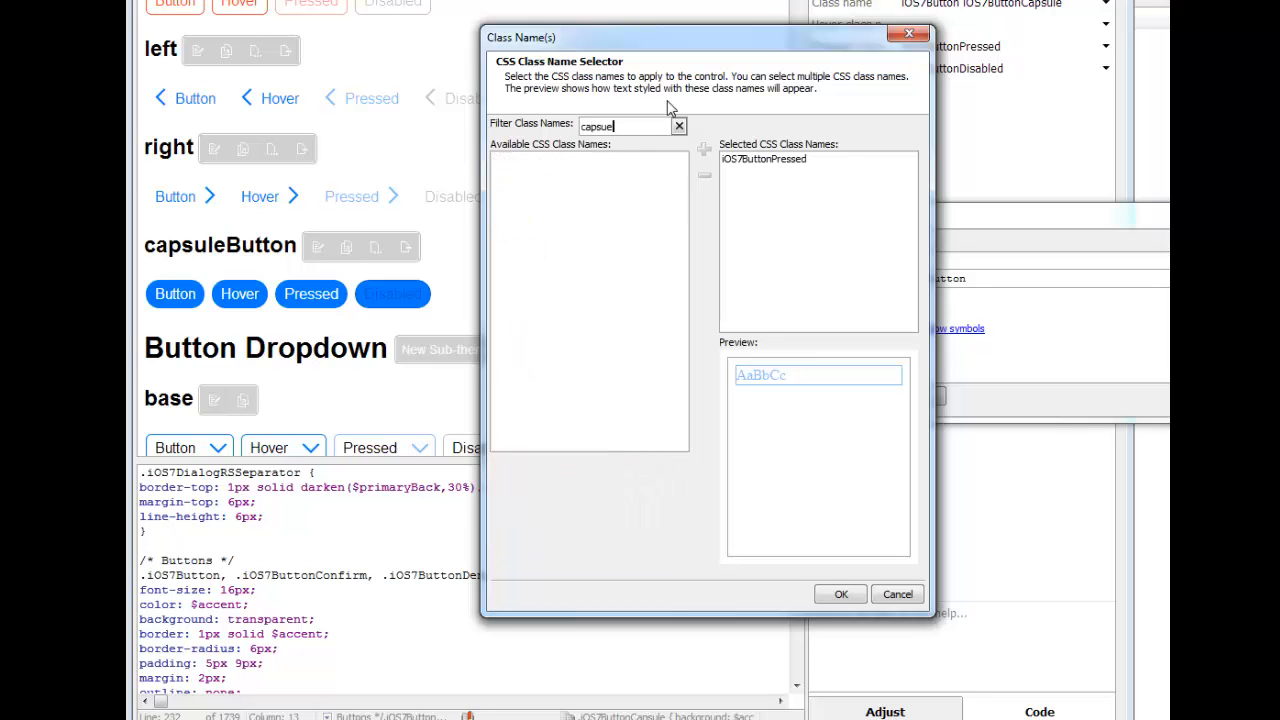
pyautogui.press('BackSpace')
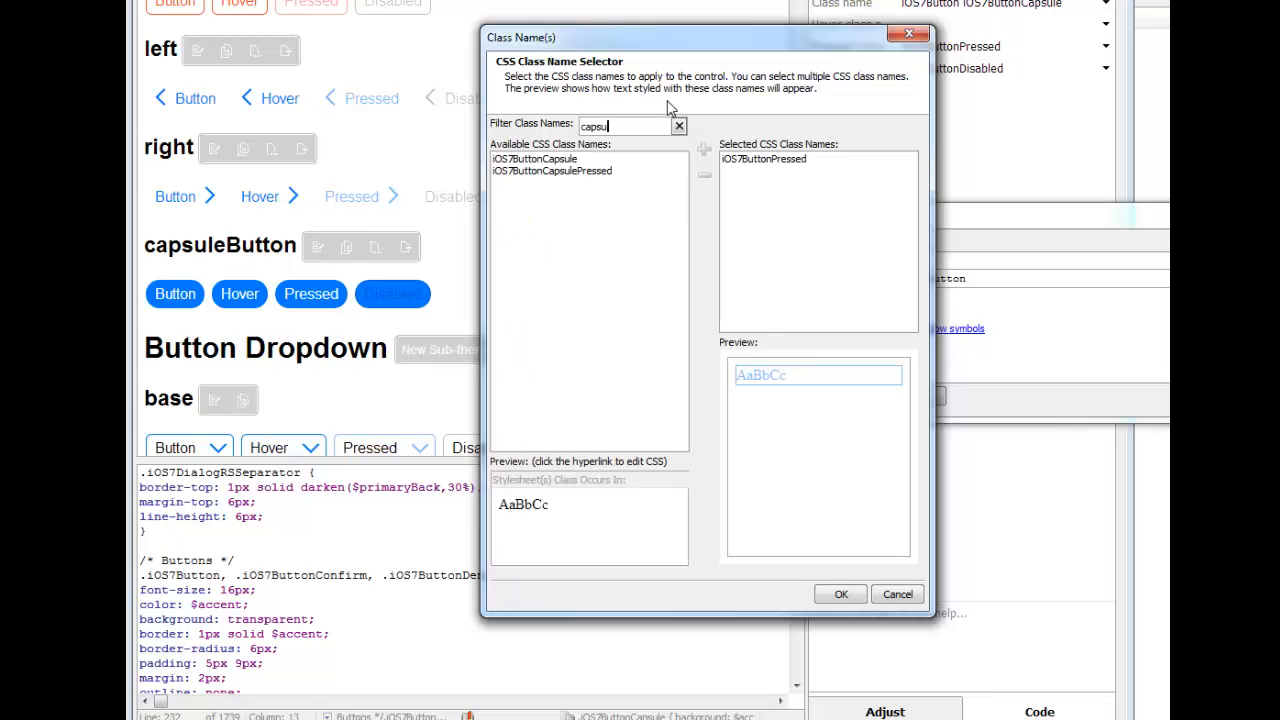
pyautogui.doubleClick(586, 172)
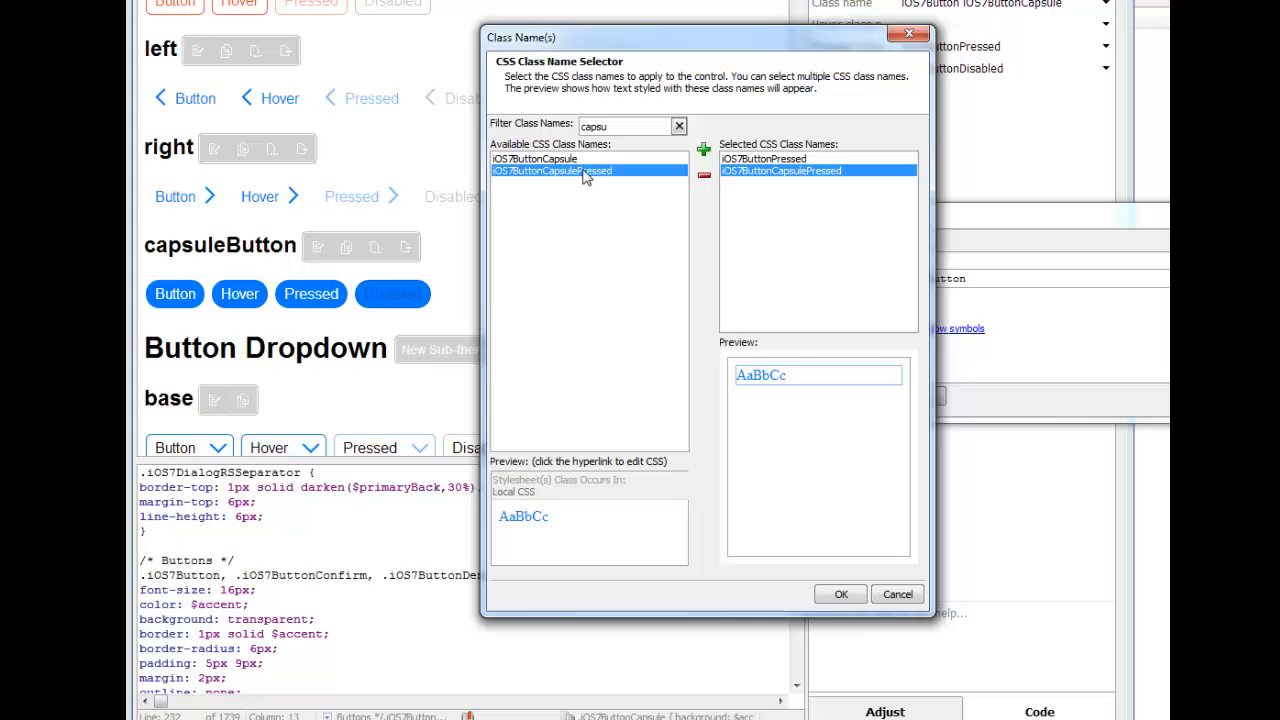
pyautogui.click(838, 595)
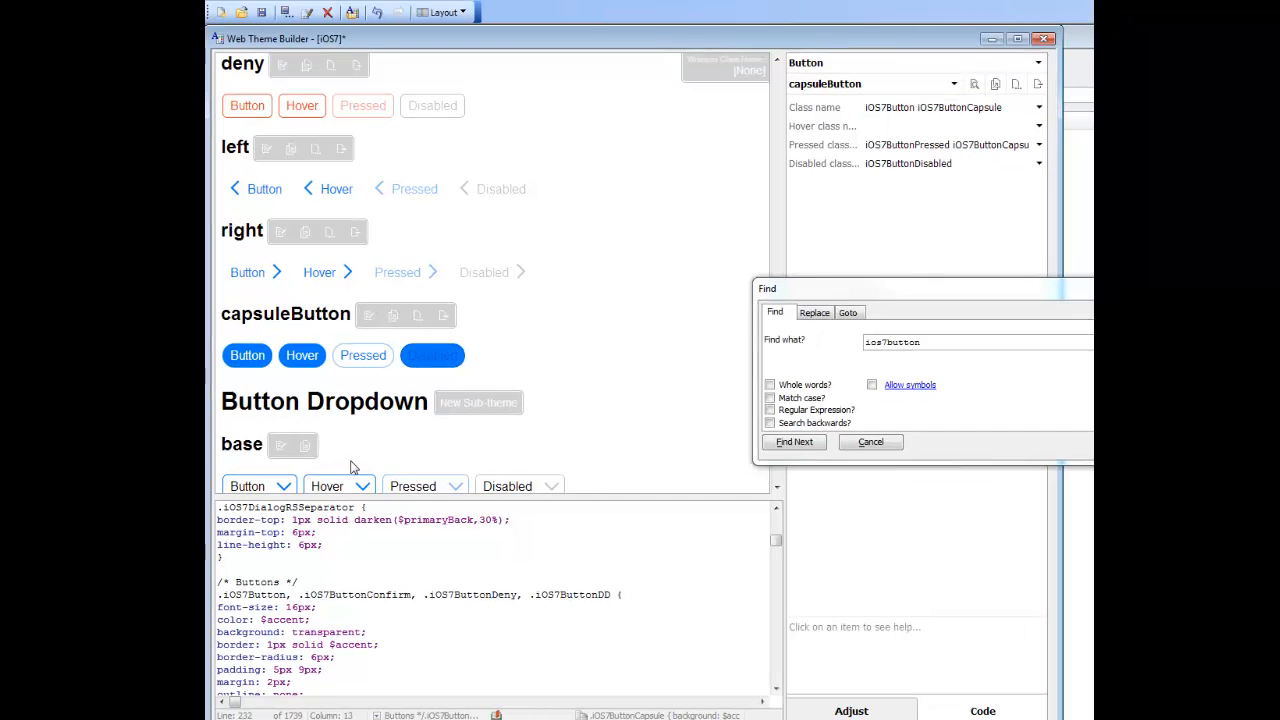
# Step: Save the iOS7 style and view the variable definitions at the start of its code
pyautogui.click(262, 13)
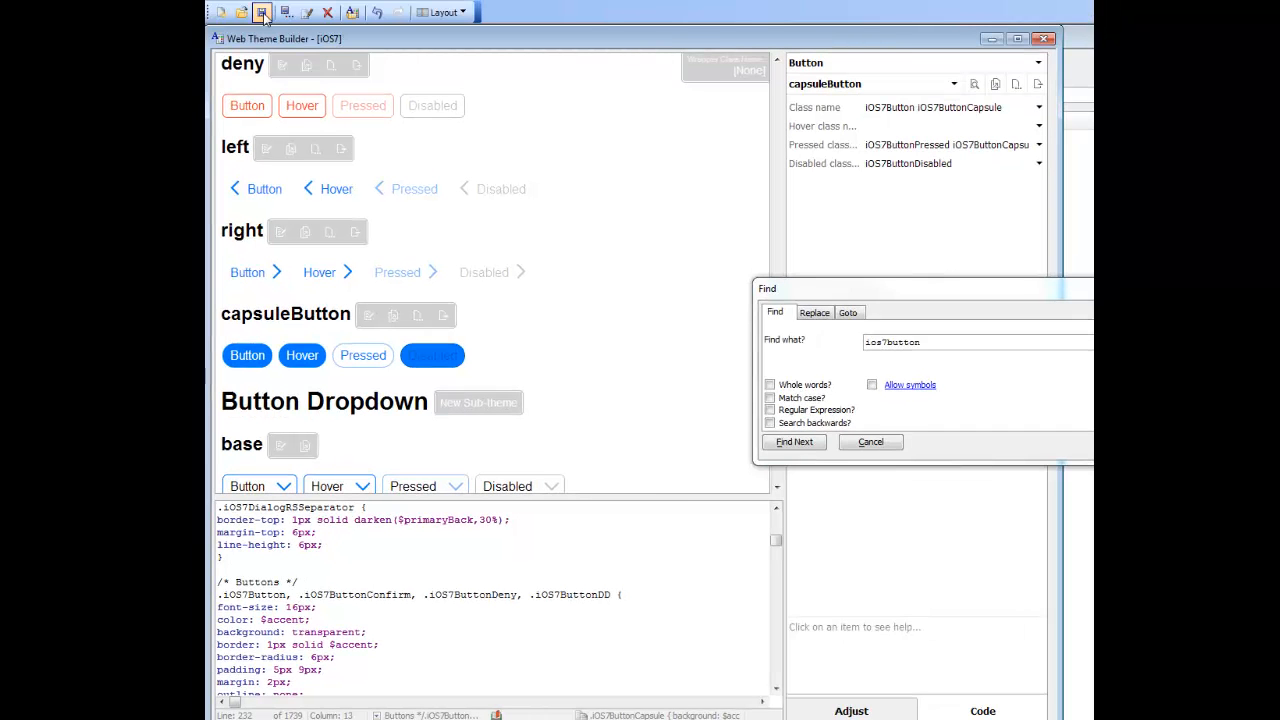
pyautogui.click(878, 445)
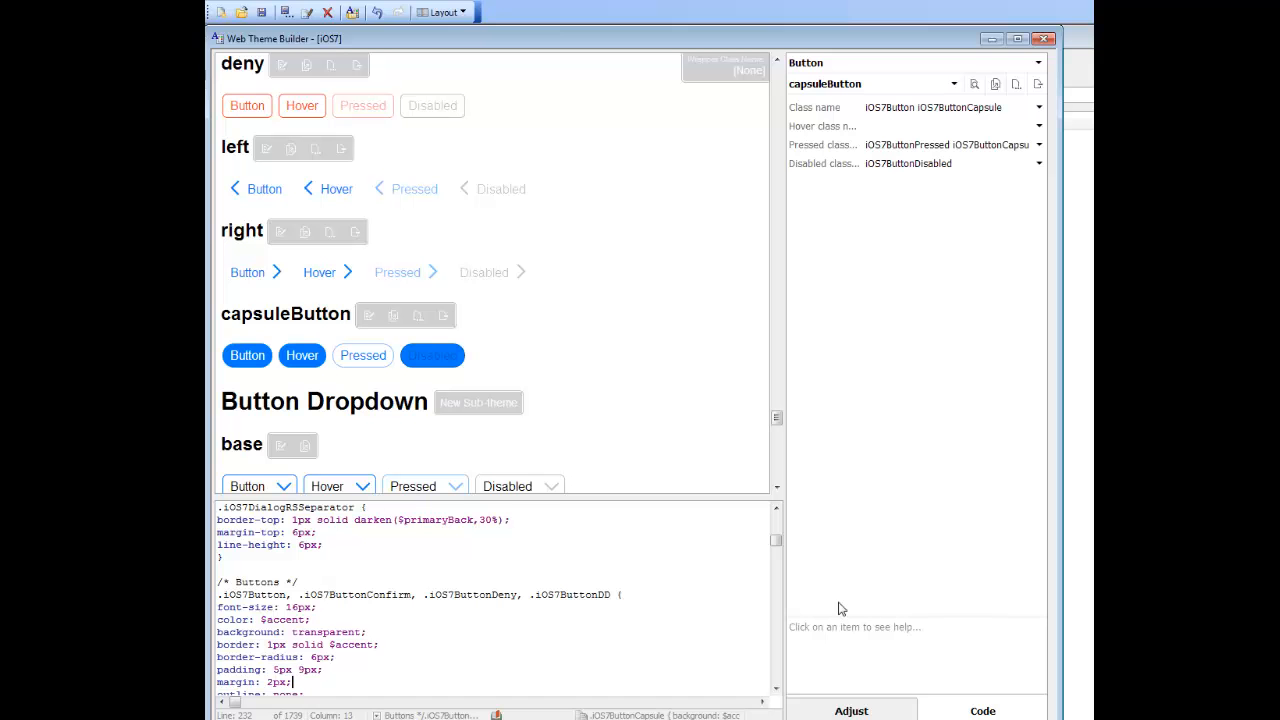
pyautogui.moveTo(775, 544); pyautogui.dragTo(793, 521)
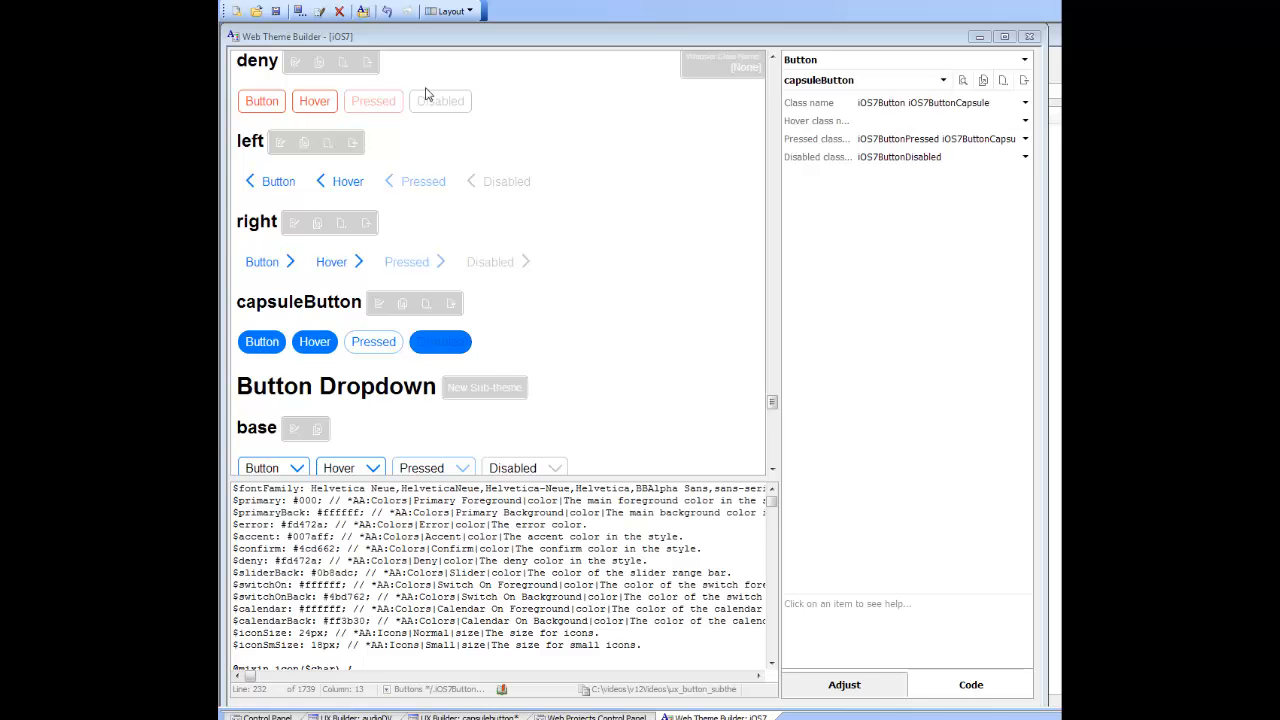
# Step: Switch to the capsulebutton component in the UX Builder
pyautogui.moveTo(454, 39); pyautogui.dragTo(1279, 262)
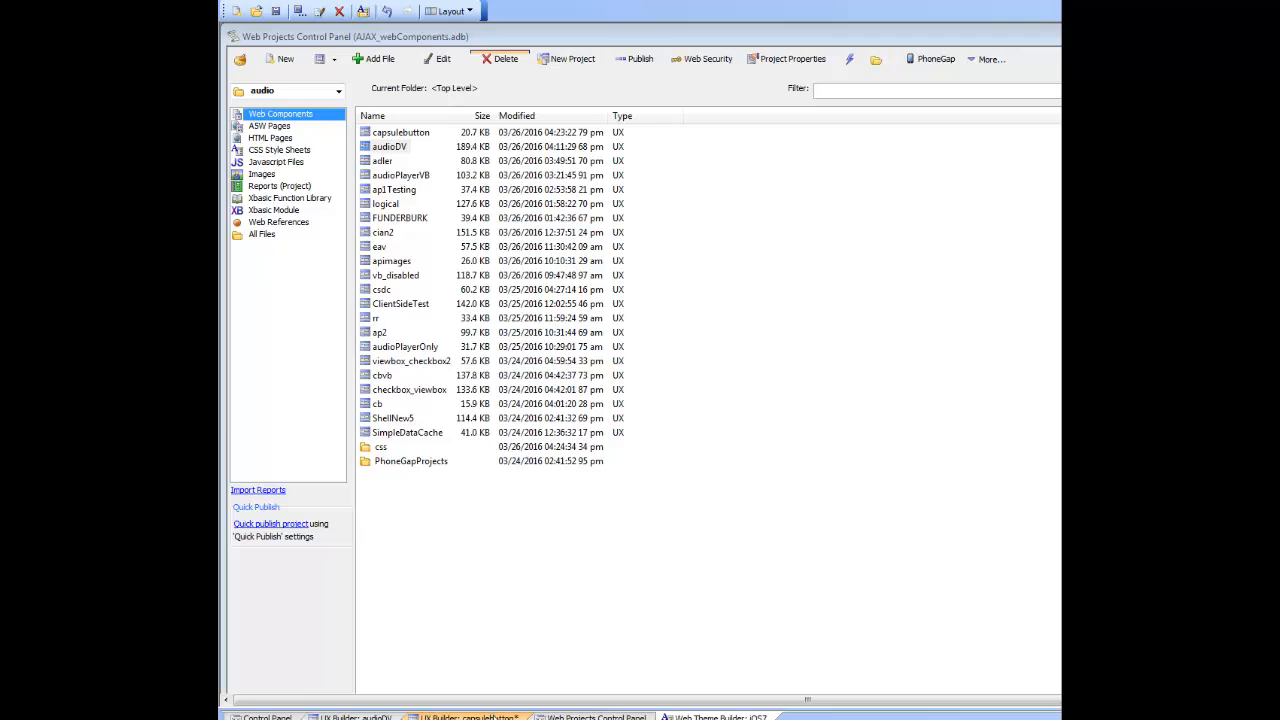
pyautogui.click(465, 717)
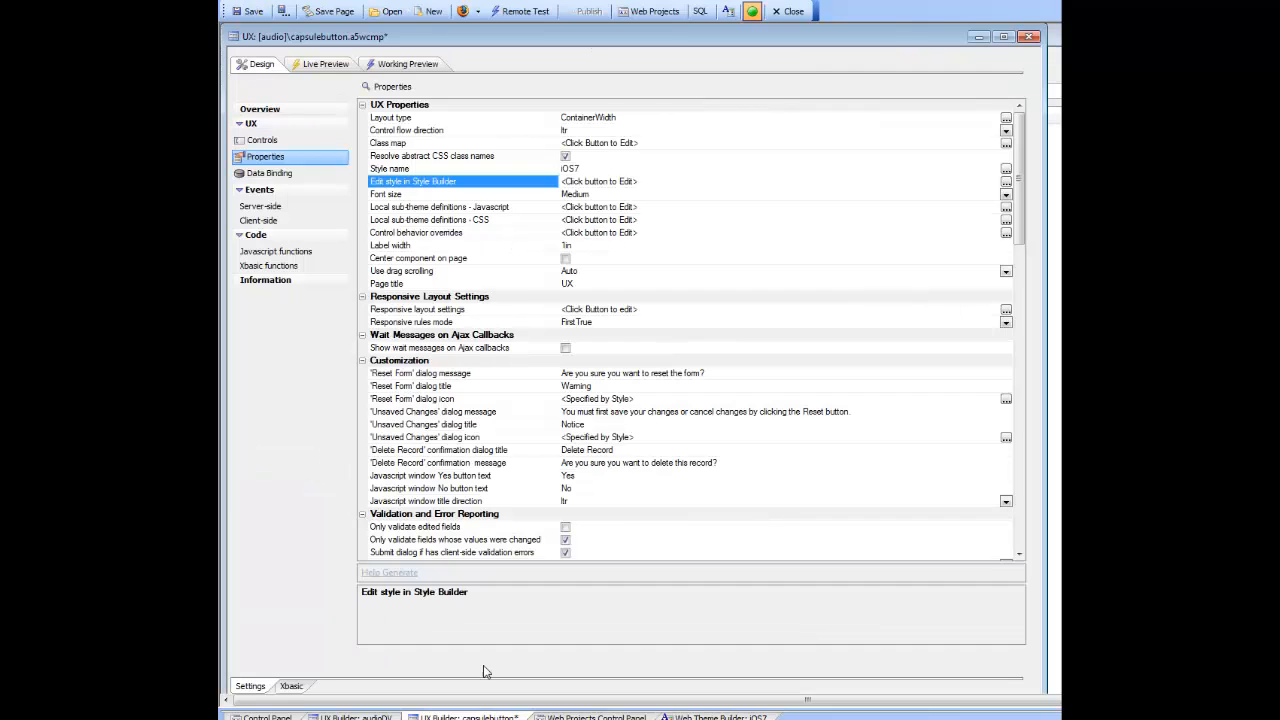
# Step: Show the component's controls and assign the capsuleButton sub-theme to Button1
pyautogui.click(262, 142)
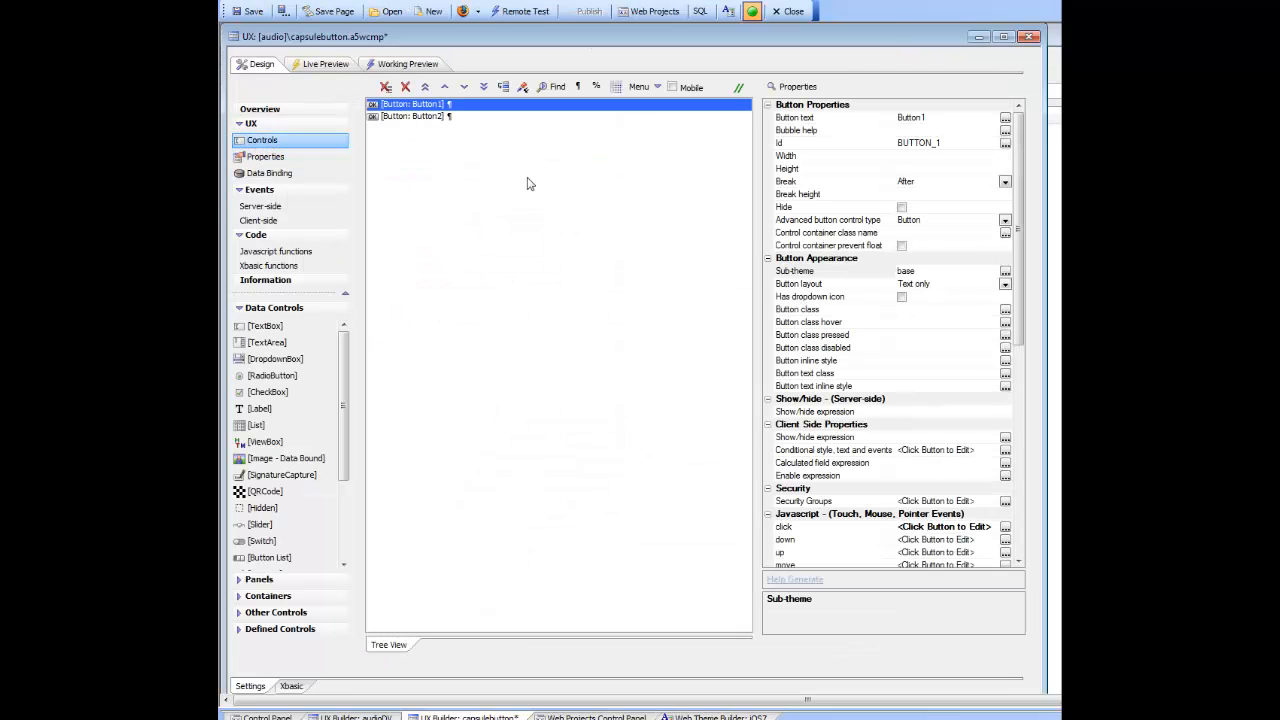
pyautogui.click(791, 274)
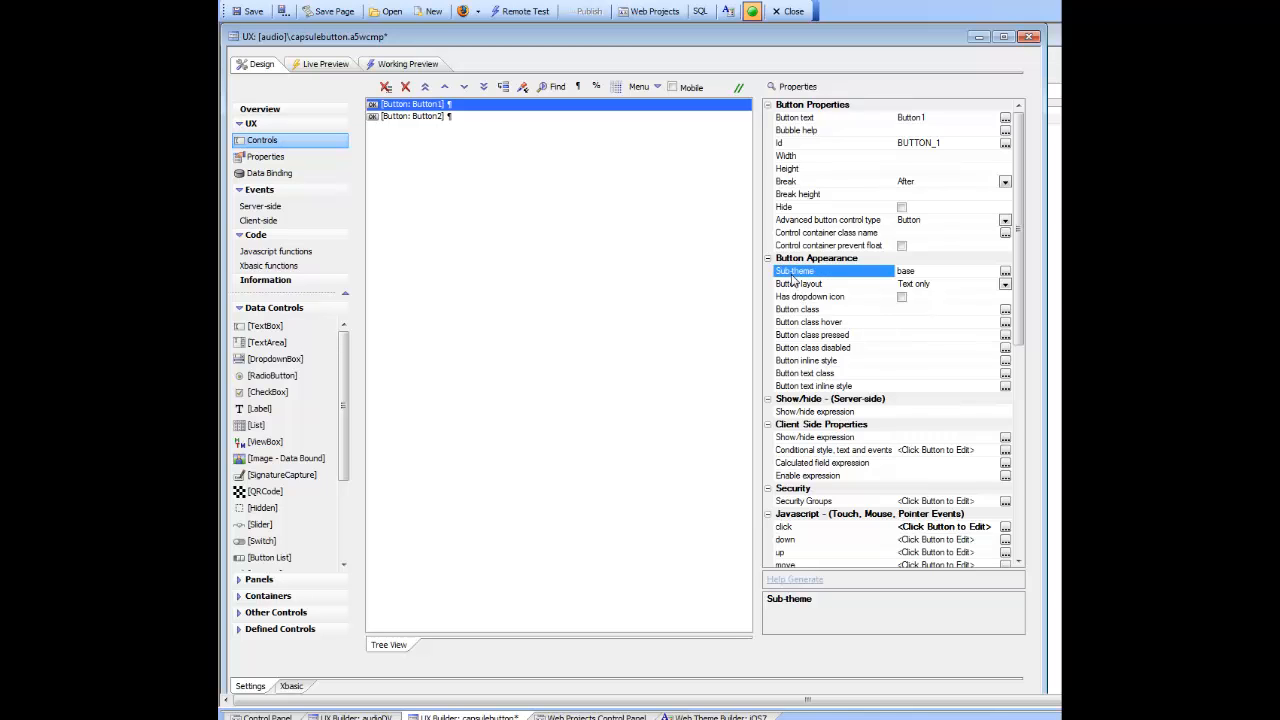
pyautogui.doubleClick(791, 276)
pyautogui.click(678, 280)
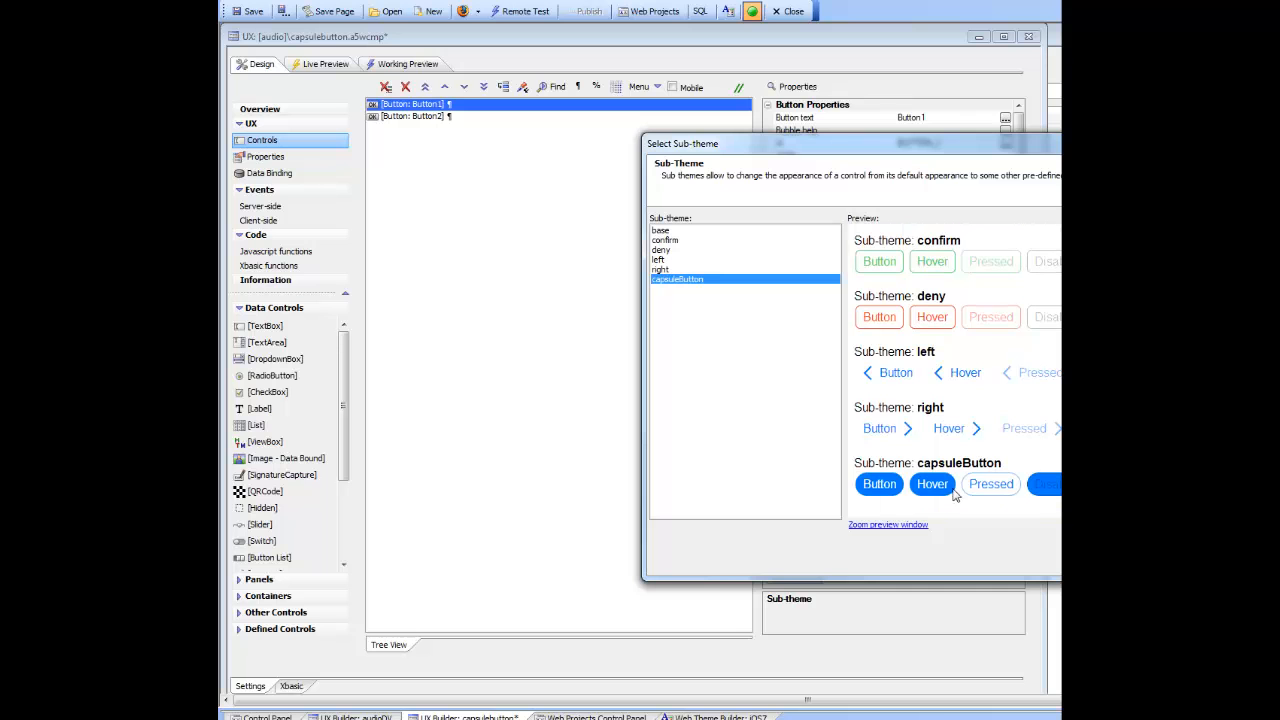
pyautogui.press('Return')
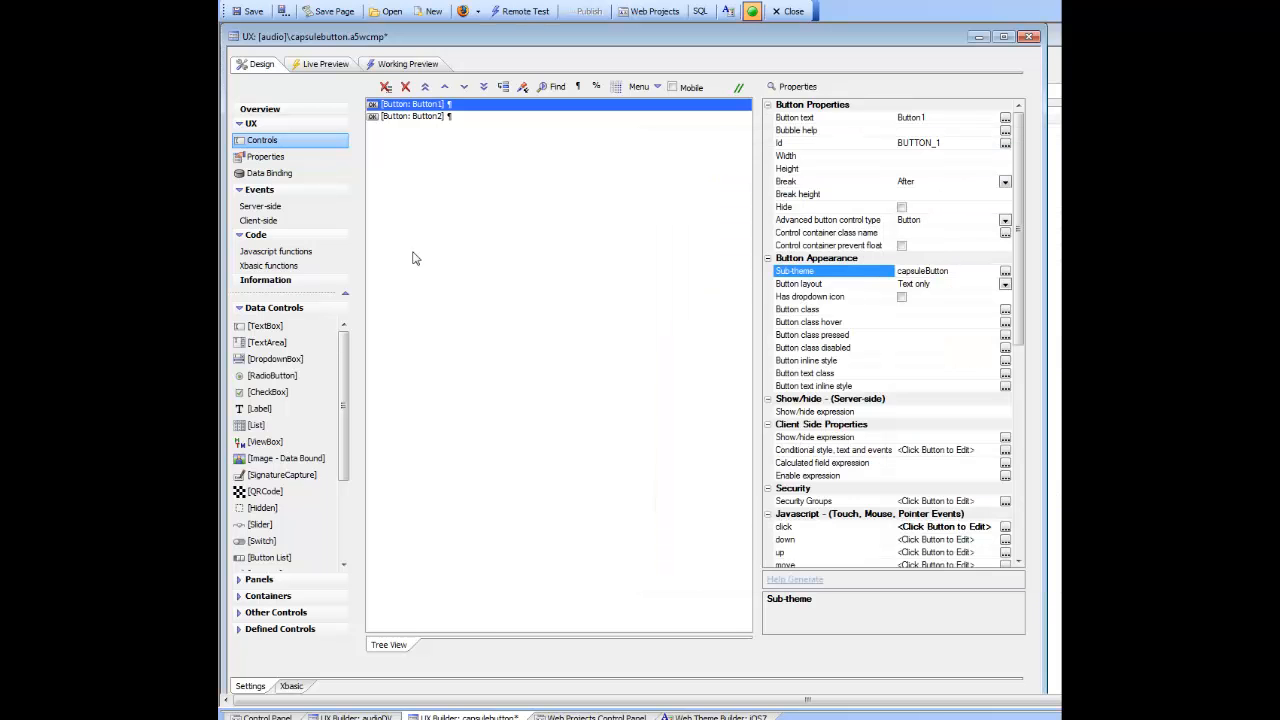
# Step: Assign the capsuleButton sub-theme to Button2 and try the button in the working preview
pyautogui.click(415, 116)
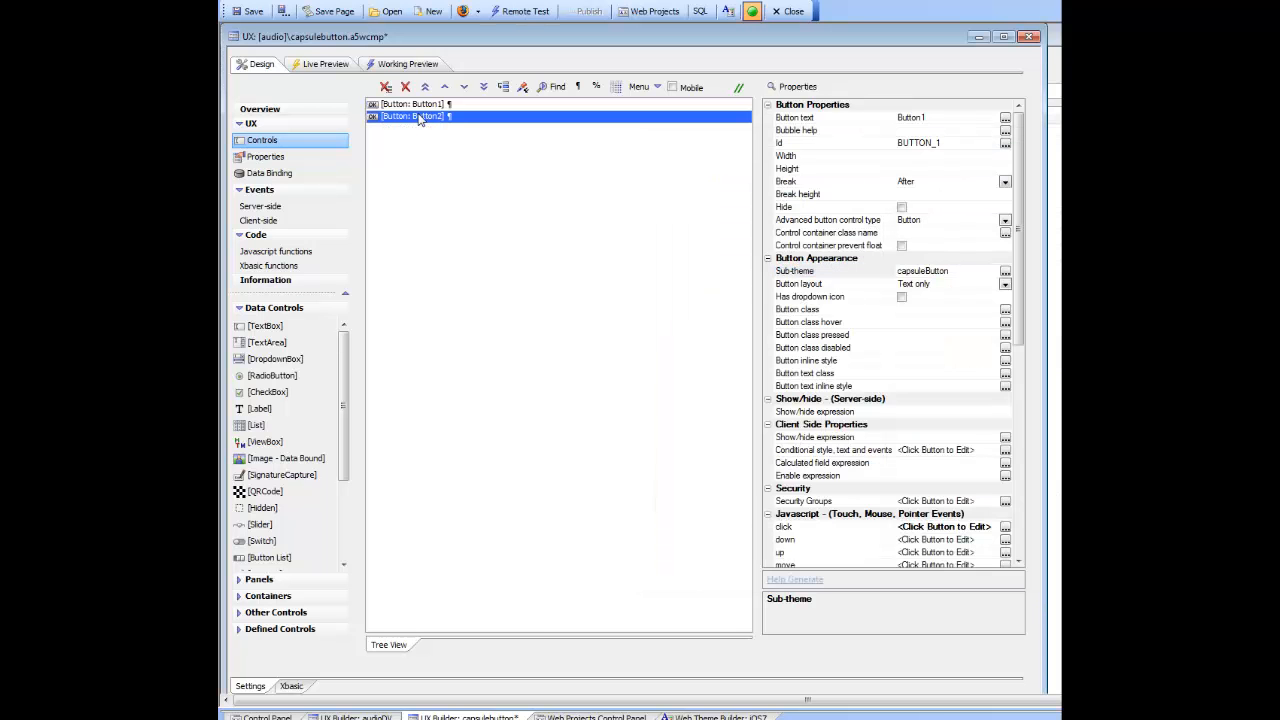
pyautogui.doubleClick(815, 272)
pyautogui.click(680, 279)
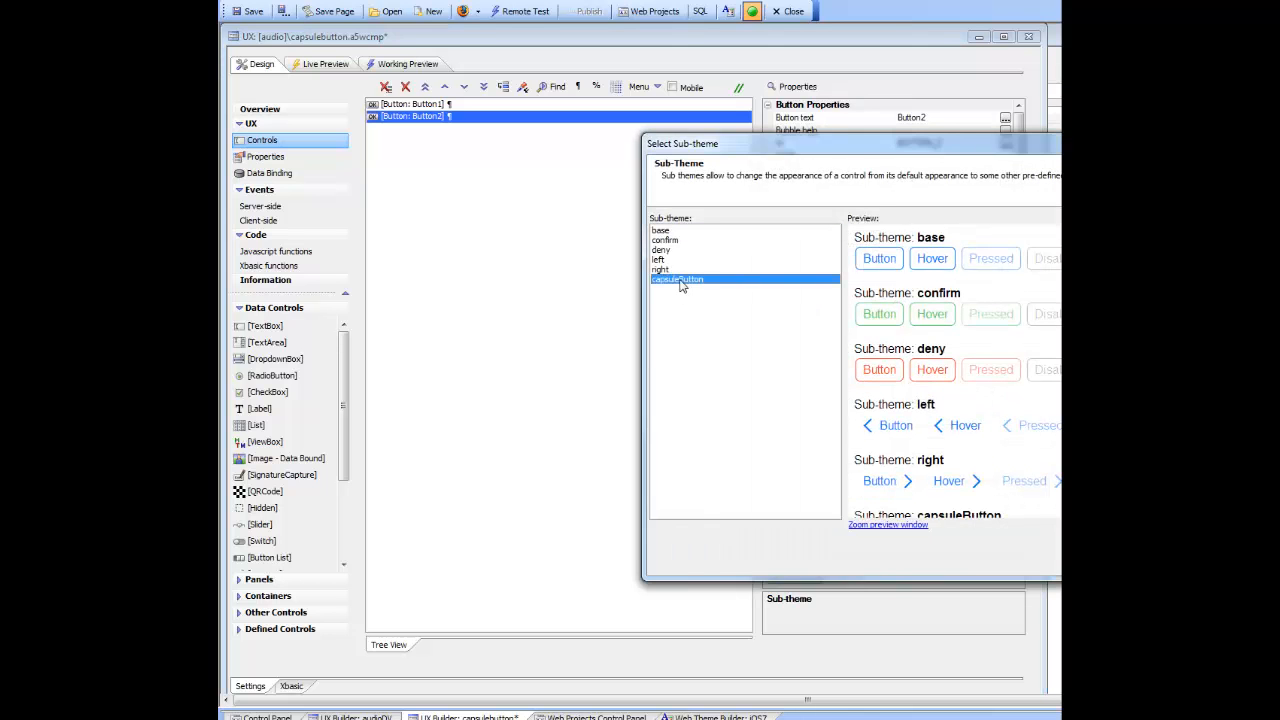
pyautogui.press('Return')
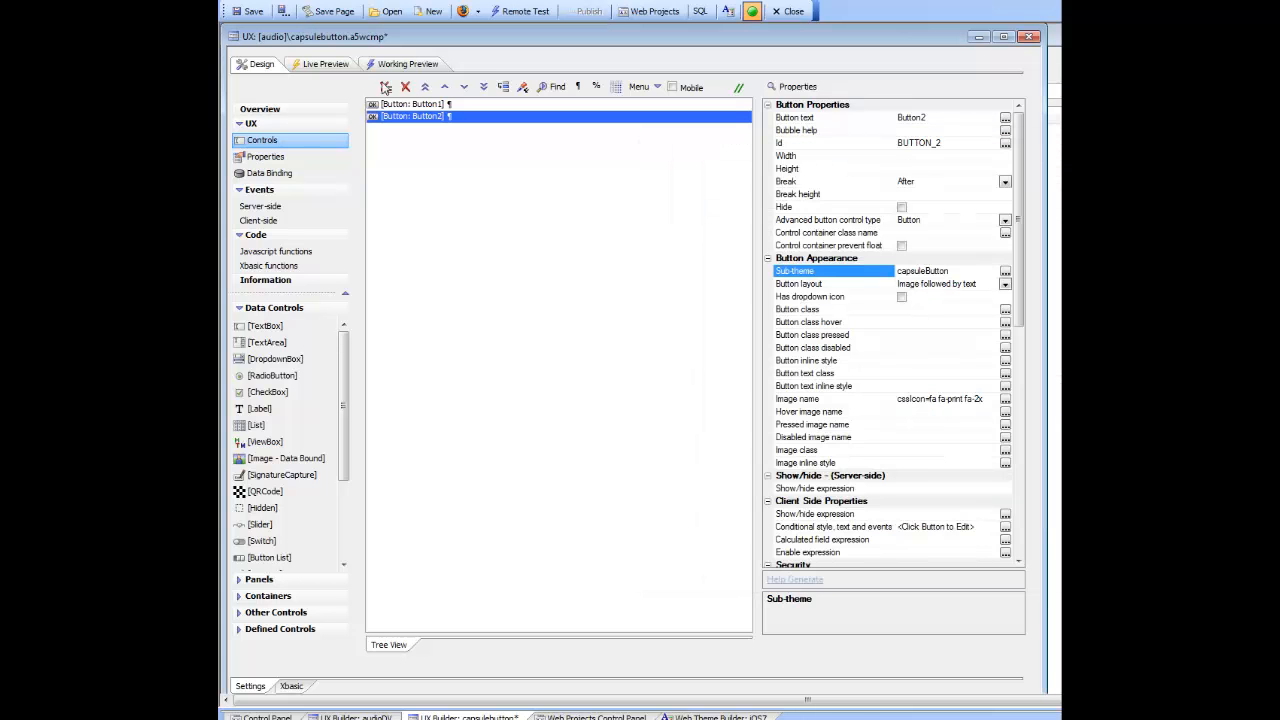
pyautogui.click(402, 68)
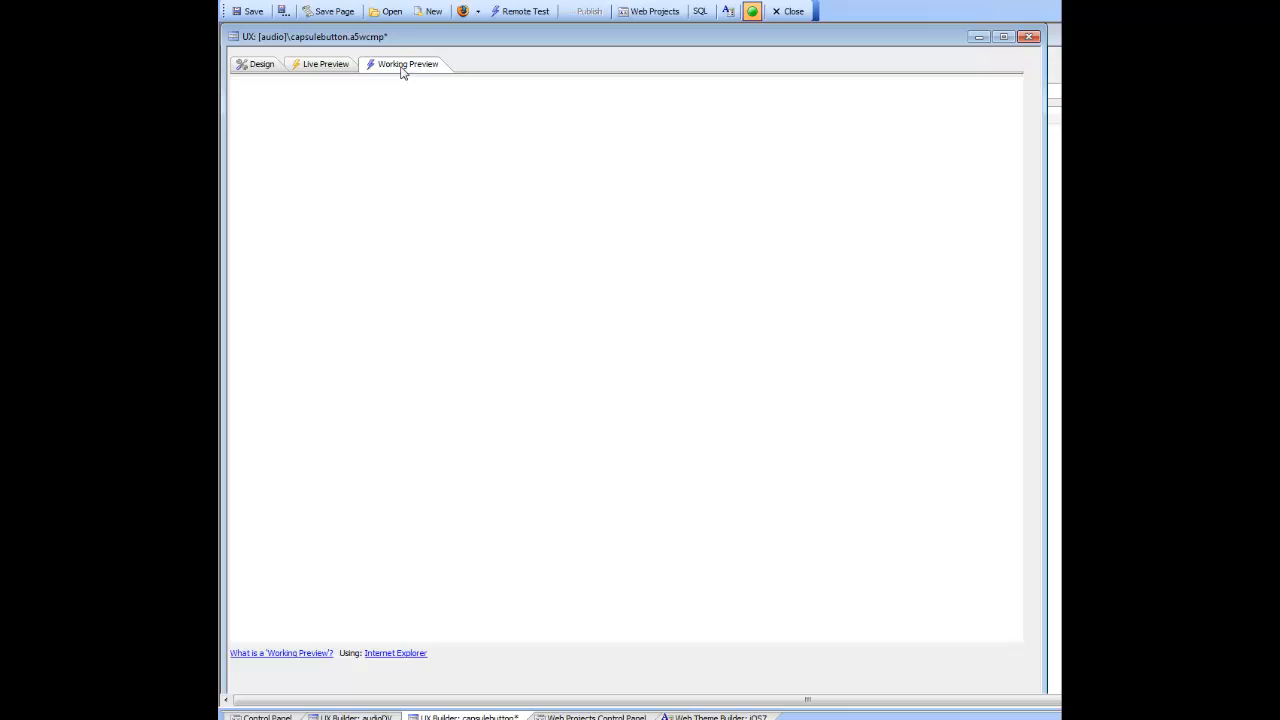
pyautogui.click(285, 142)
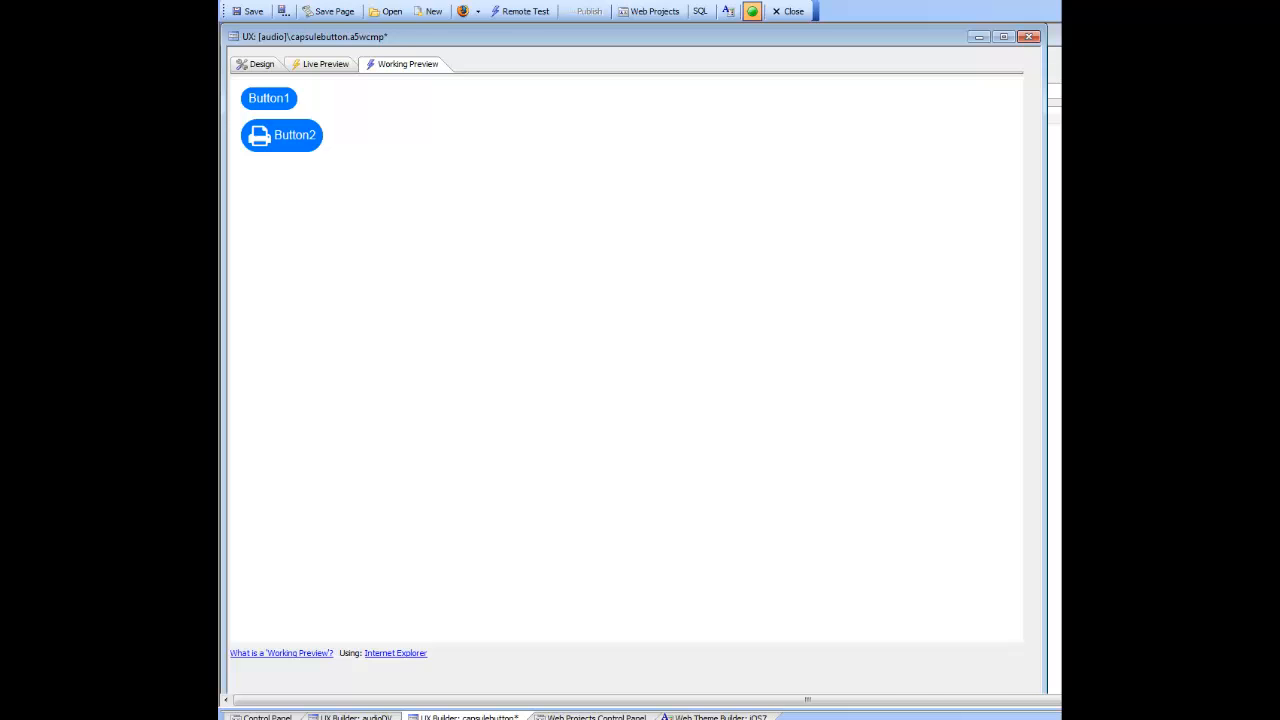
# Step: Switch to the iOS7 style in the Web Theme Builder and find the iOS7ButtonCapsule class to examine its $accent background
pyautogui.moveTo(1060, 168); pyautogui.dragTo(958, 161)
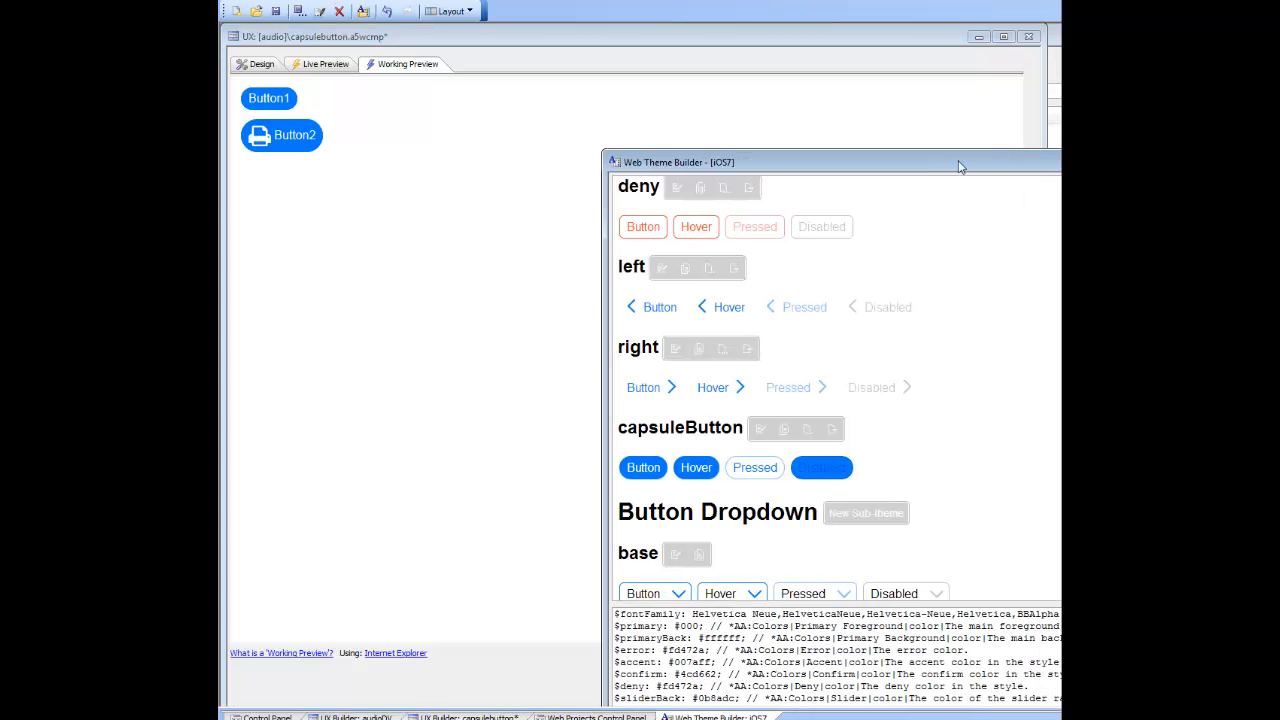
pyautogui.doubleClick(958, 162)
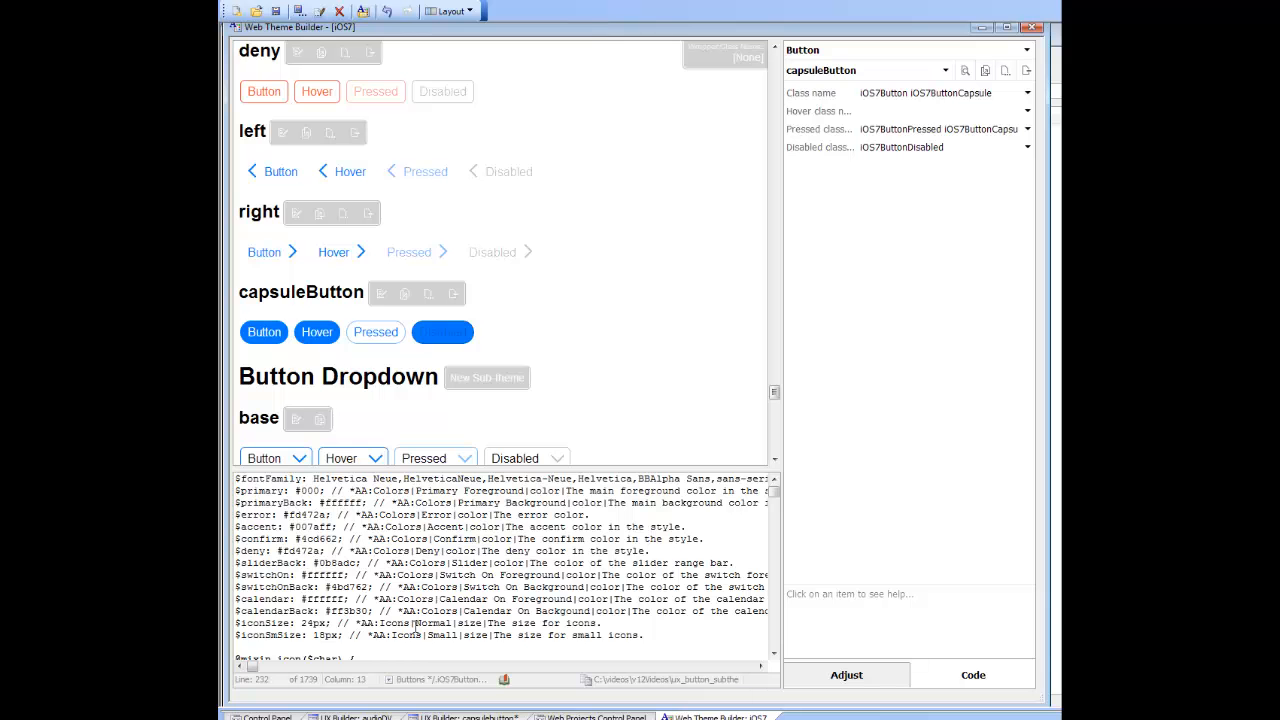
pyautogui.click(357, 575)
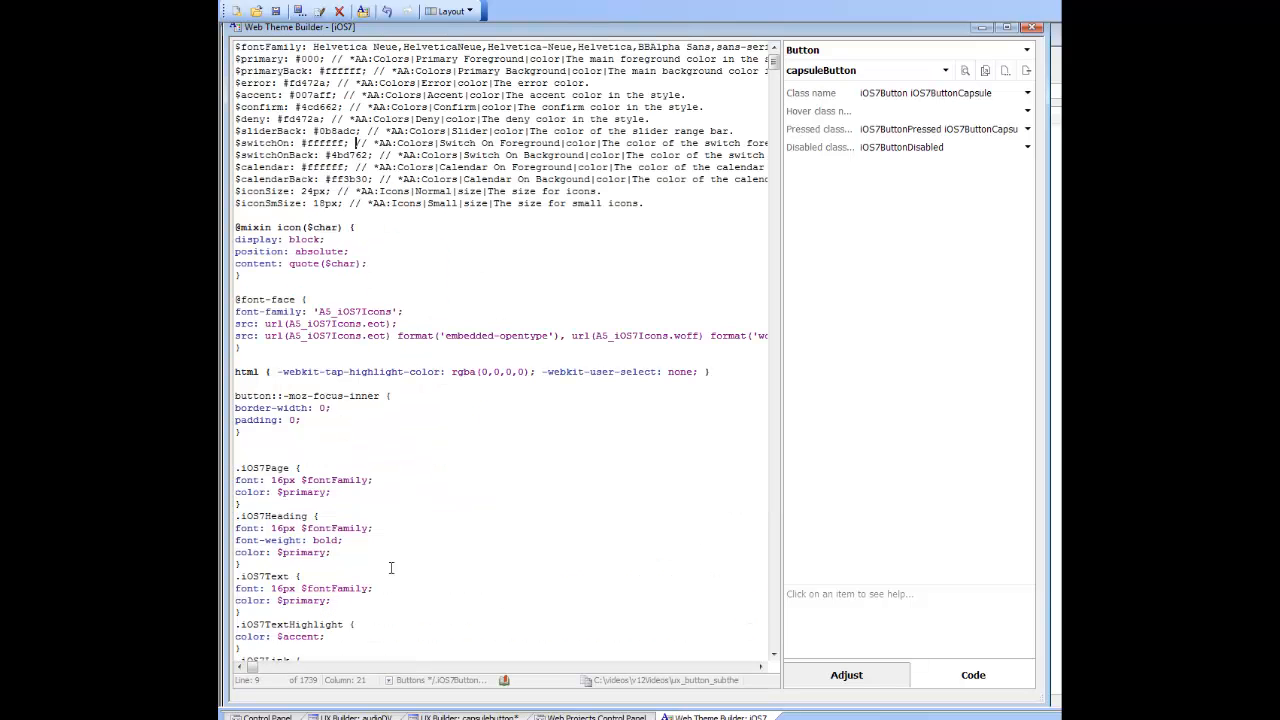
pyautogui.hotkey('ctrl', 'f')
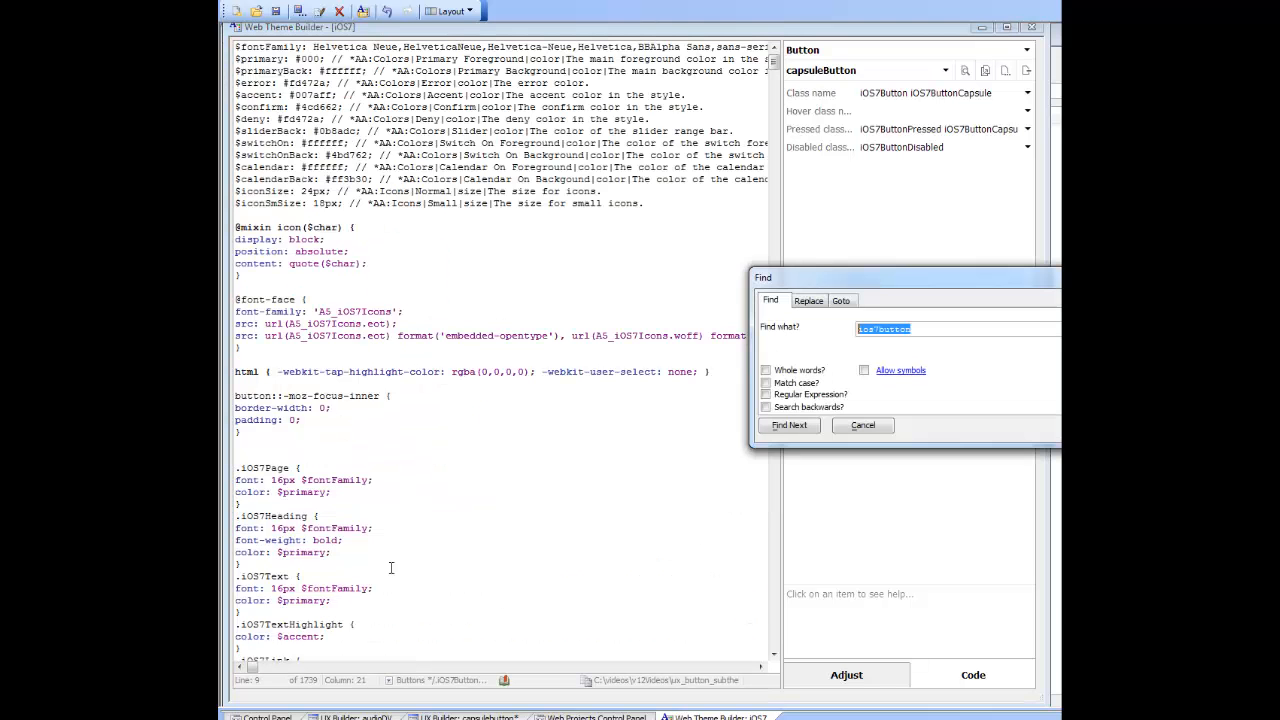
pyautogui.write('capsule')
pyautogui.press('Return')
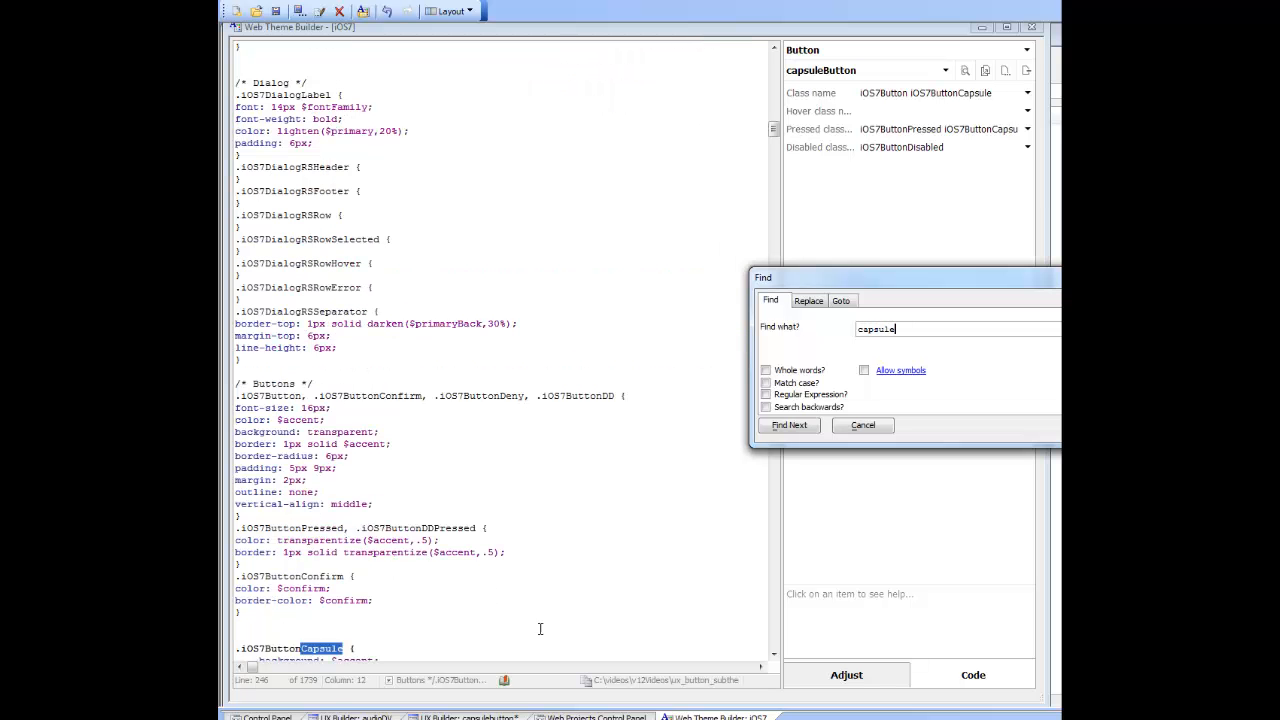
pyautogui.click(862, 425)
pyautogui.click(394, 458)
pyautogui.scroll(-4, 395, 464)
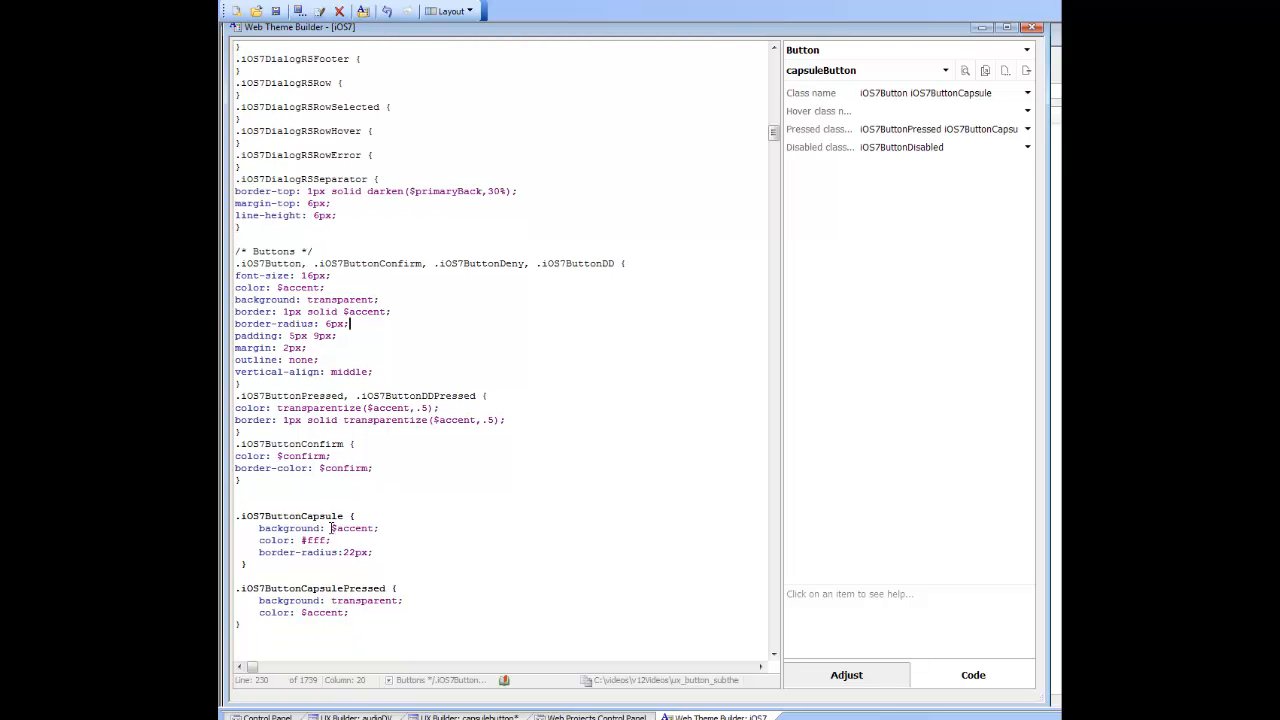
pyautogui.moveTo(331, 527); pyautogui.dragTo(370, 527)
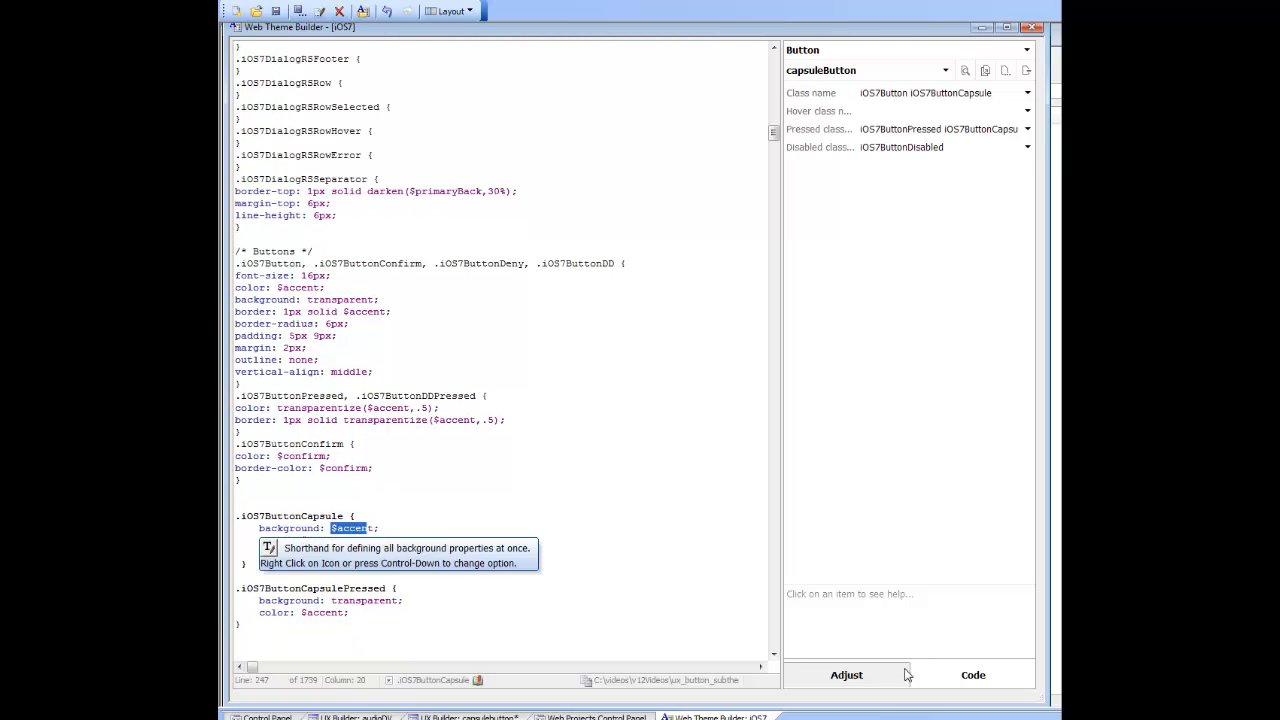
# Step: Set the style's Accent colour variable to light green (#7ddd6e) and save the iOS7 style
pyautogui.click(840, 677)
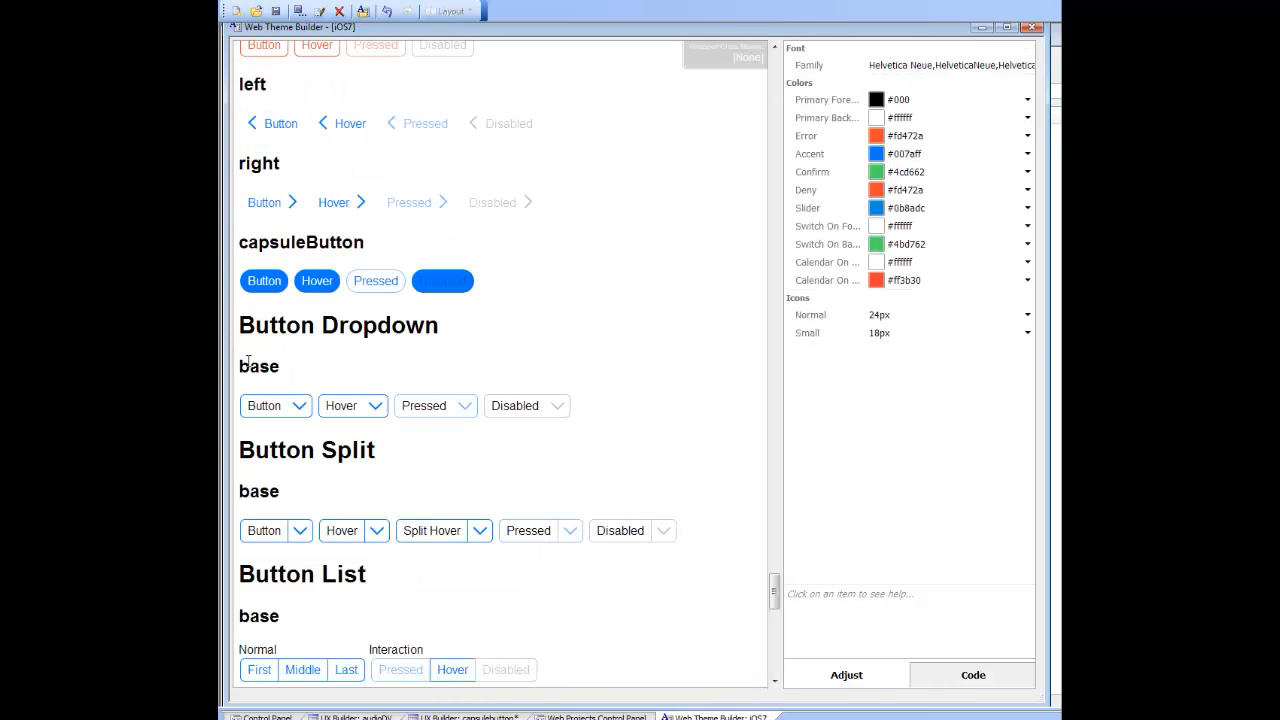
pyautogui.click(815, 155)
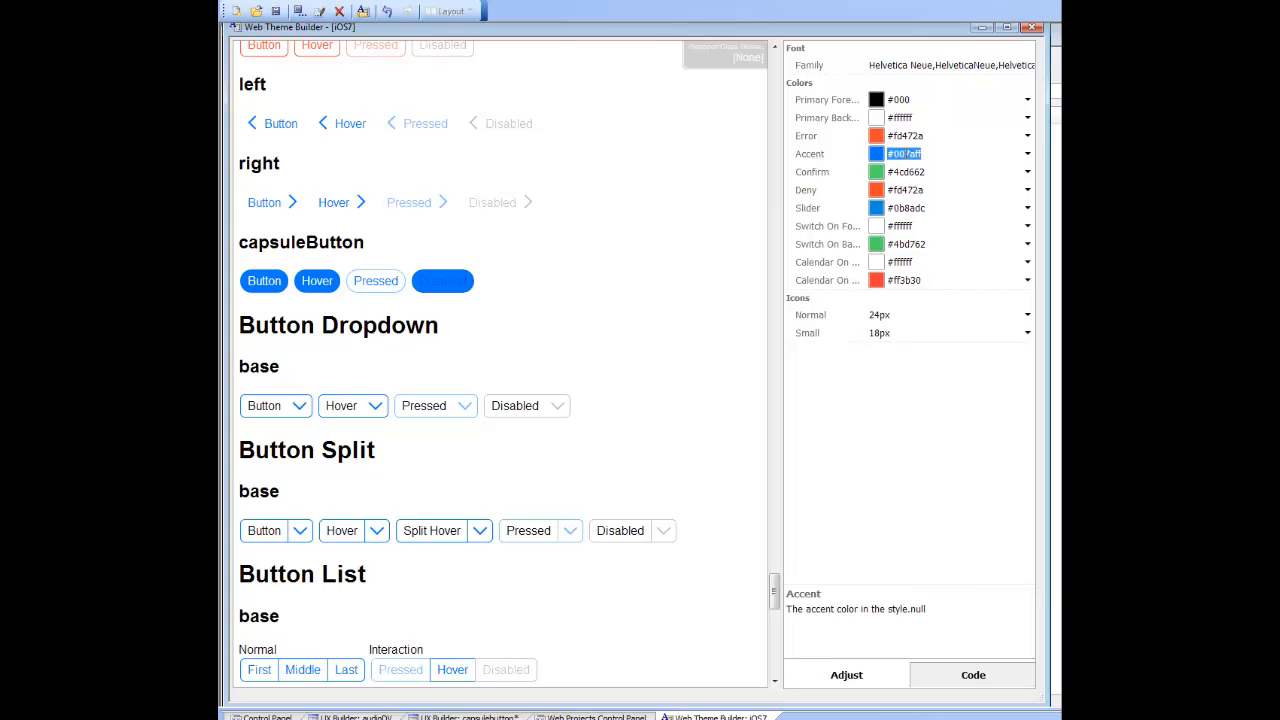
pyautogui.click(1027, 158)
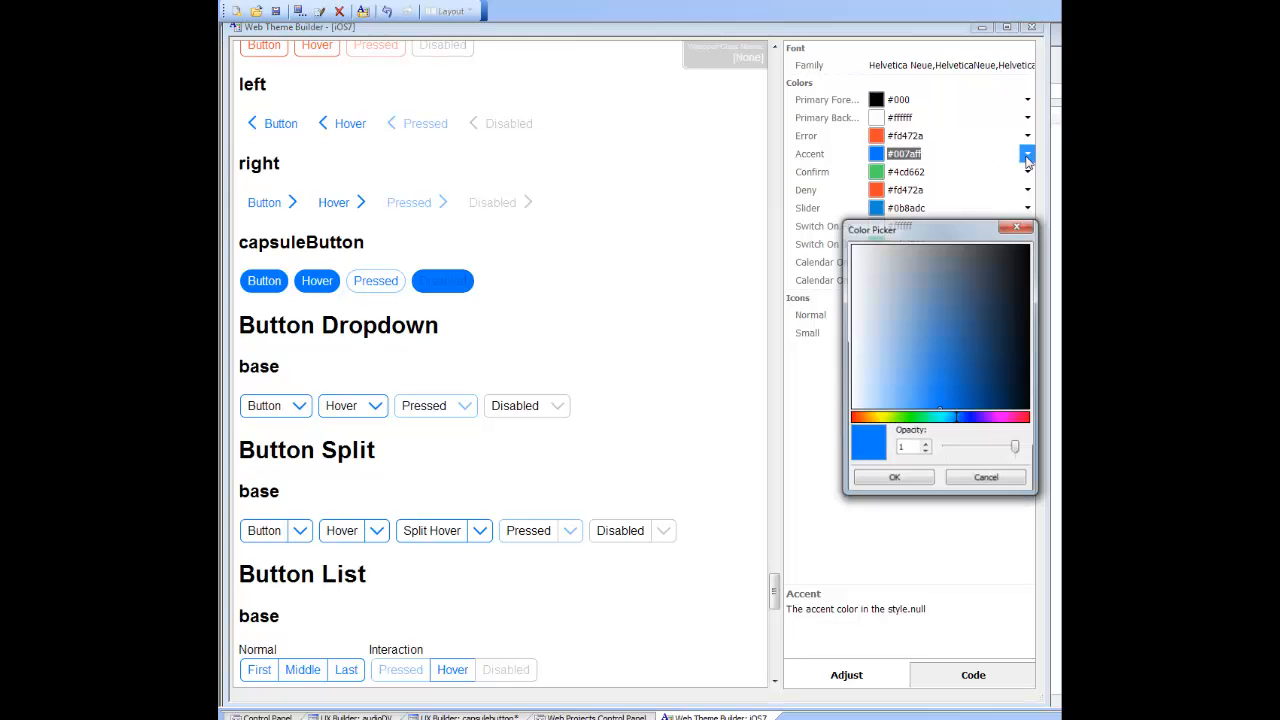
pyautogui.click(908, 418)
pyautogui.click(922, 350)
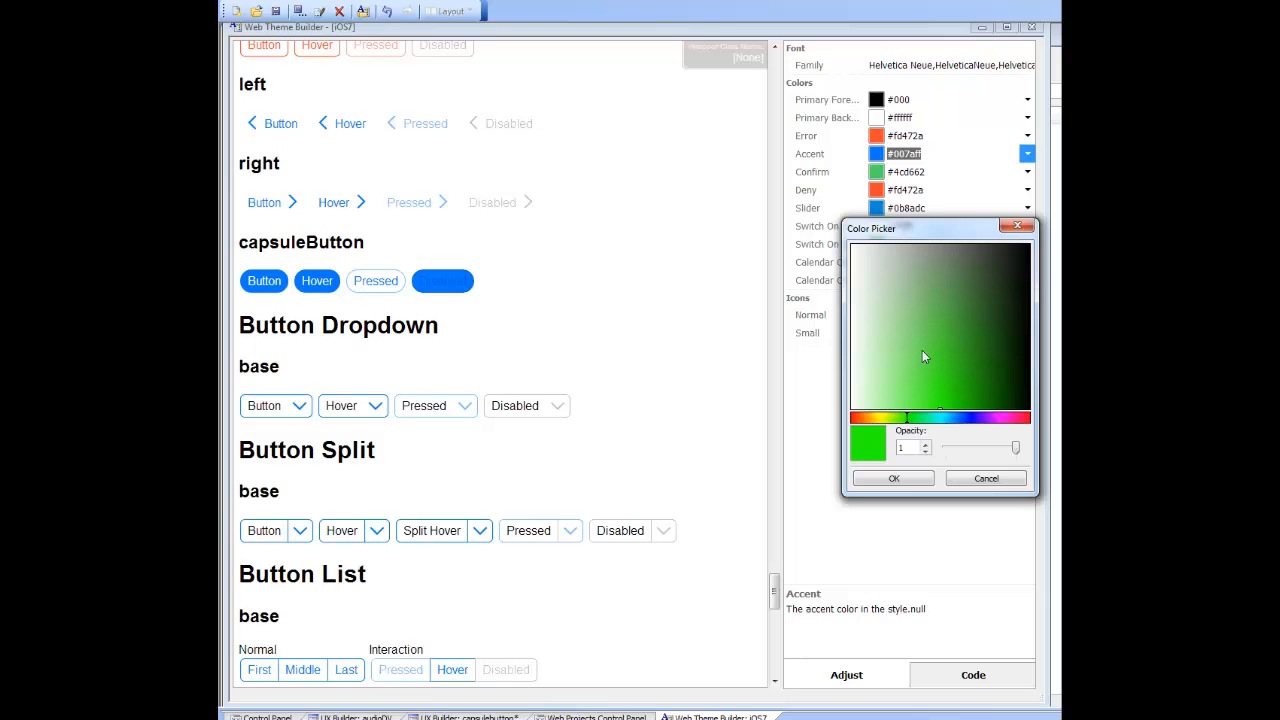
pyautogui.click(913, 346)
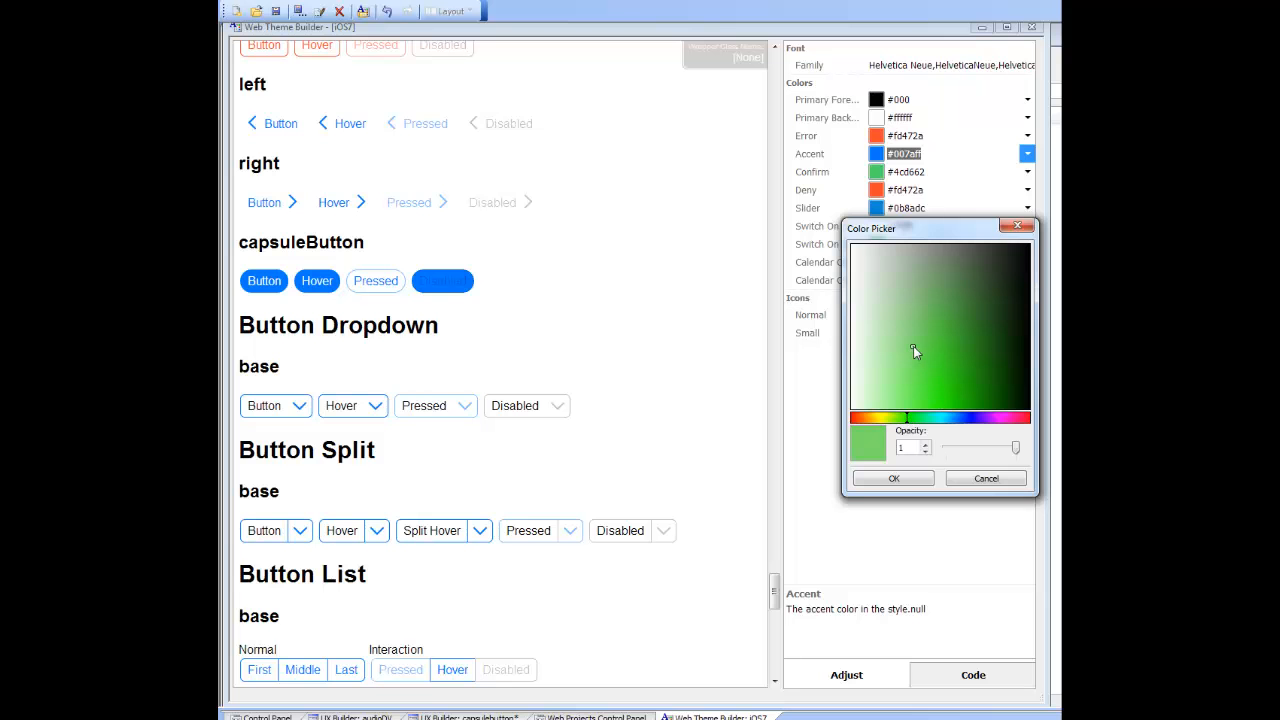
pyautogui.click(890, 480)
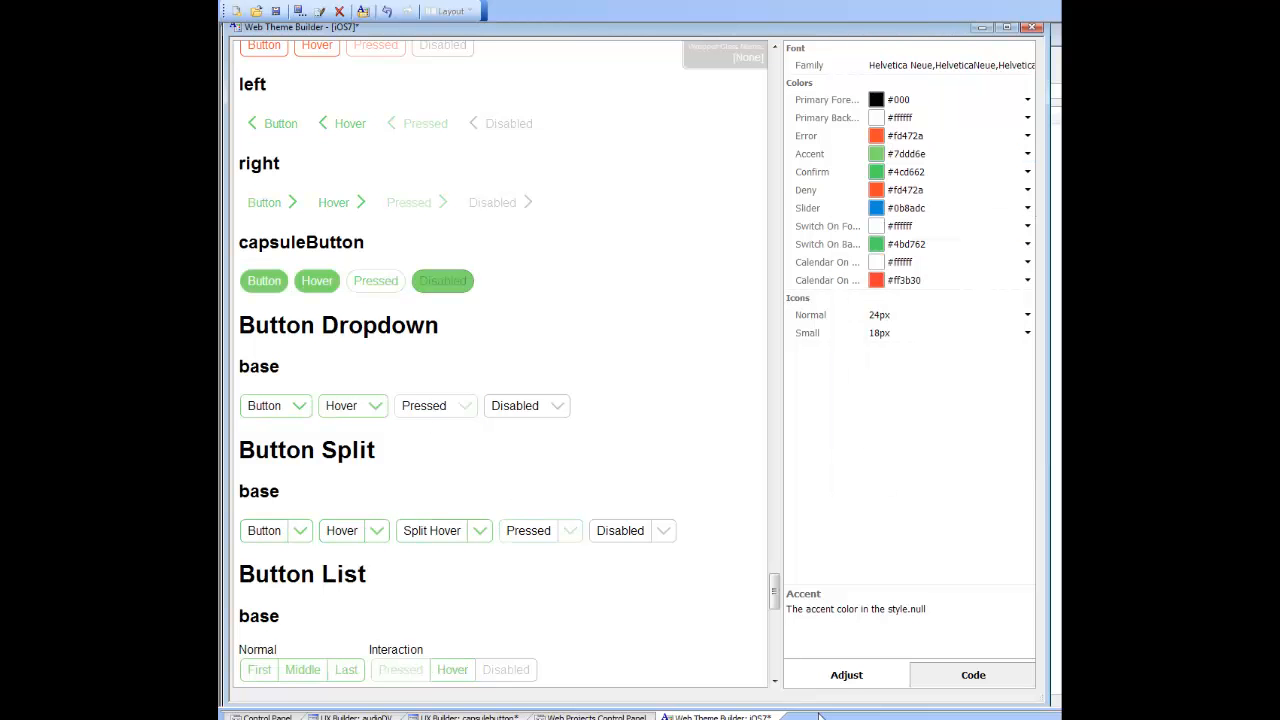
pyautogui.click(277, 12)
# Step: Return to the capsulebutton component, rerun its working preview and test Button1
pyautogui.click(339, 12)
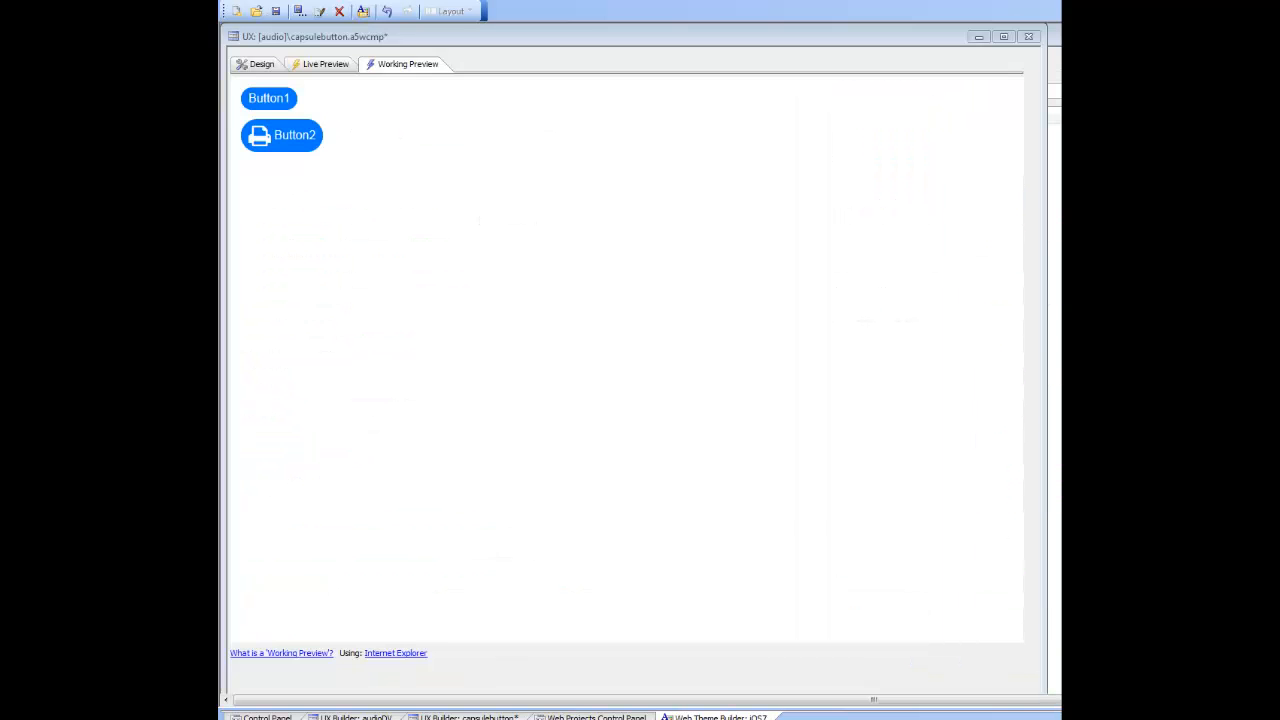
pyautogui.click(258, 66)
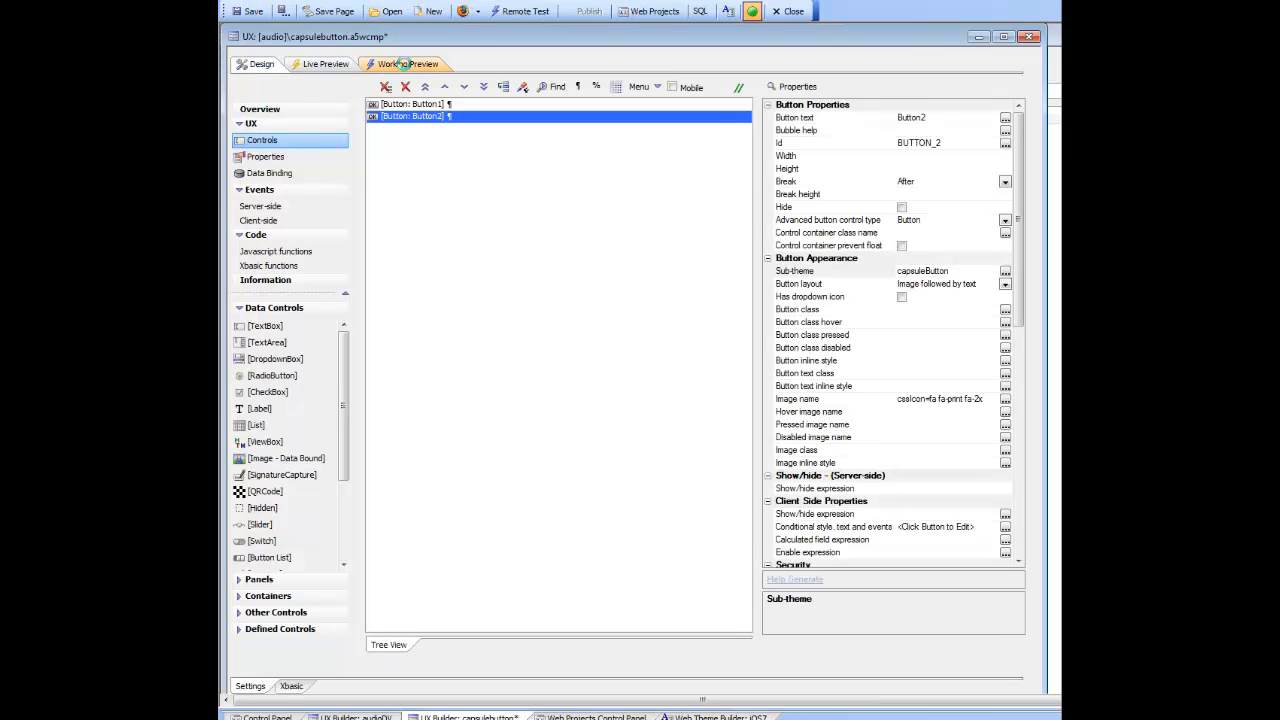
pyautogui.click(406, 66)
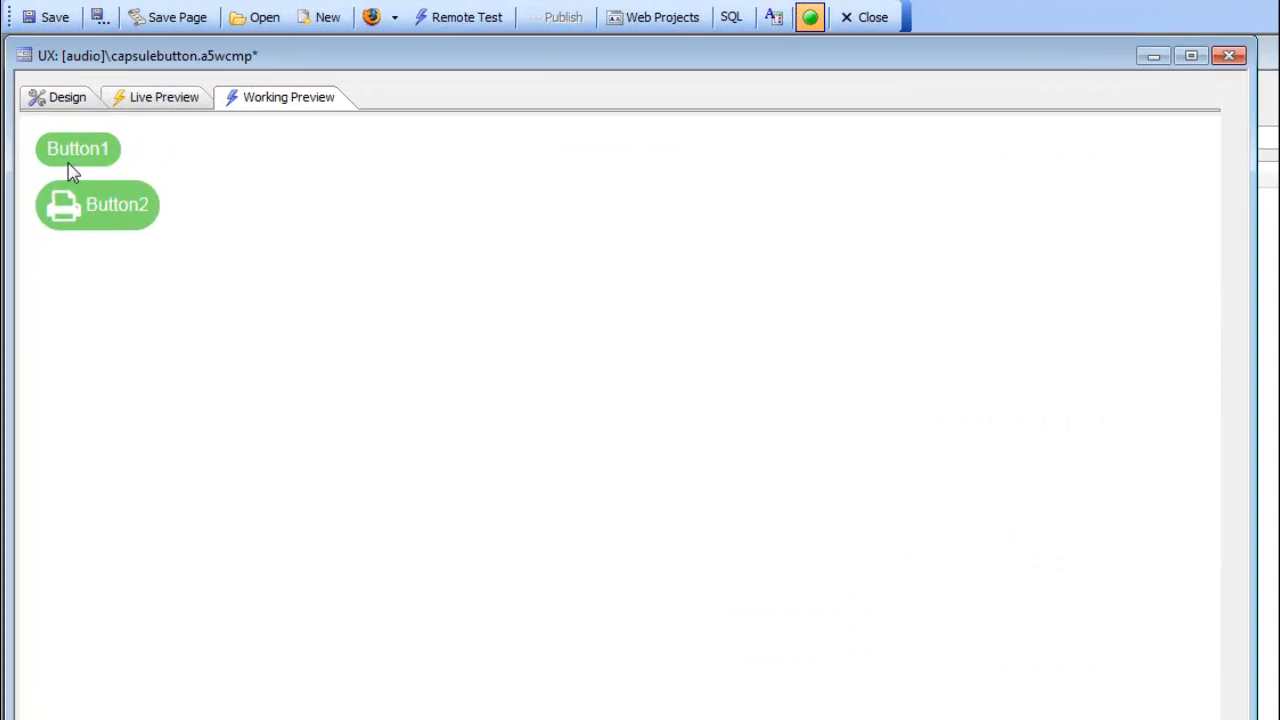
pyautogui.click(80, 155)
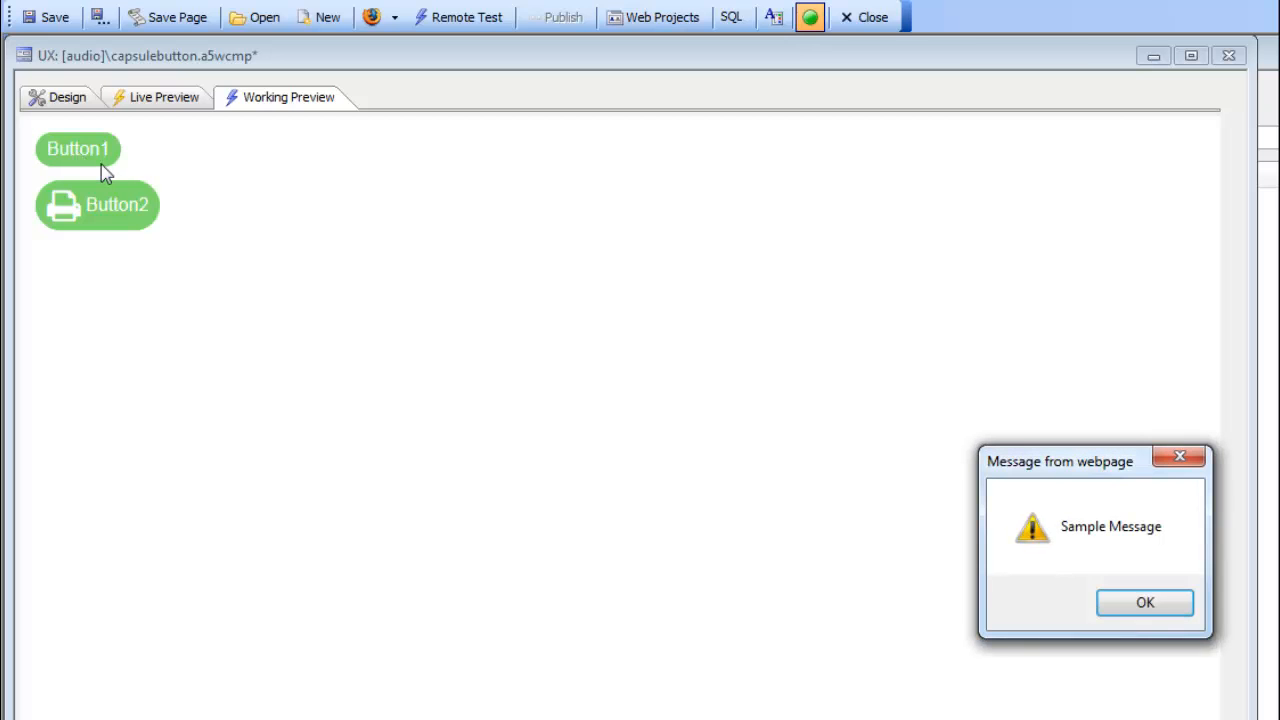